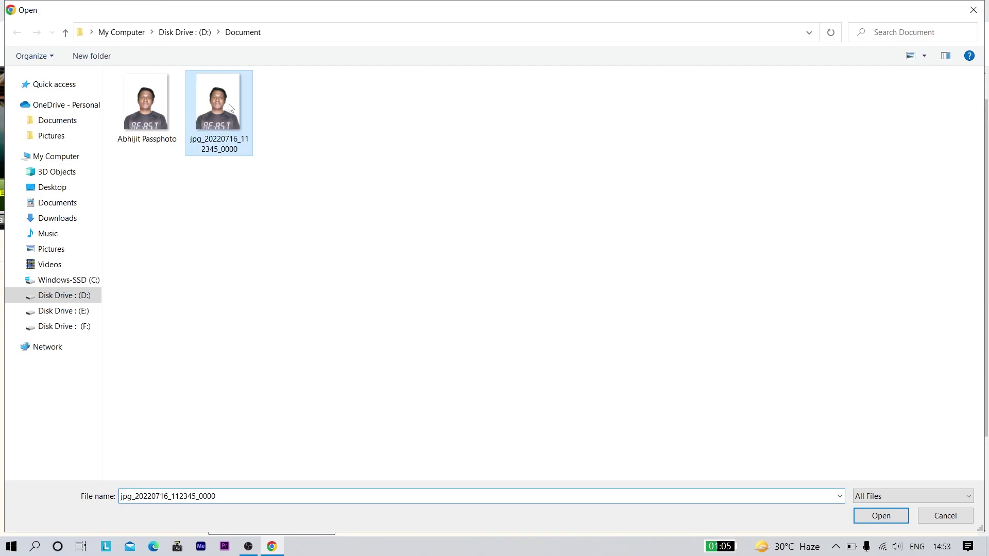
Upload the photo jpg_20220716_112345_0000 as the applicant's picture and load its preview.
left_click(881, 516)
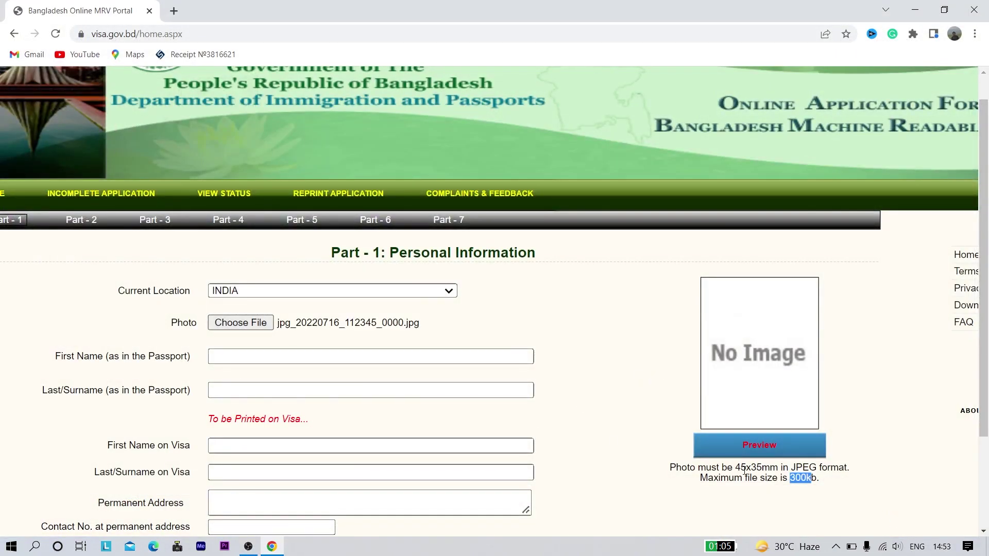
left_click(787, 451)
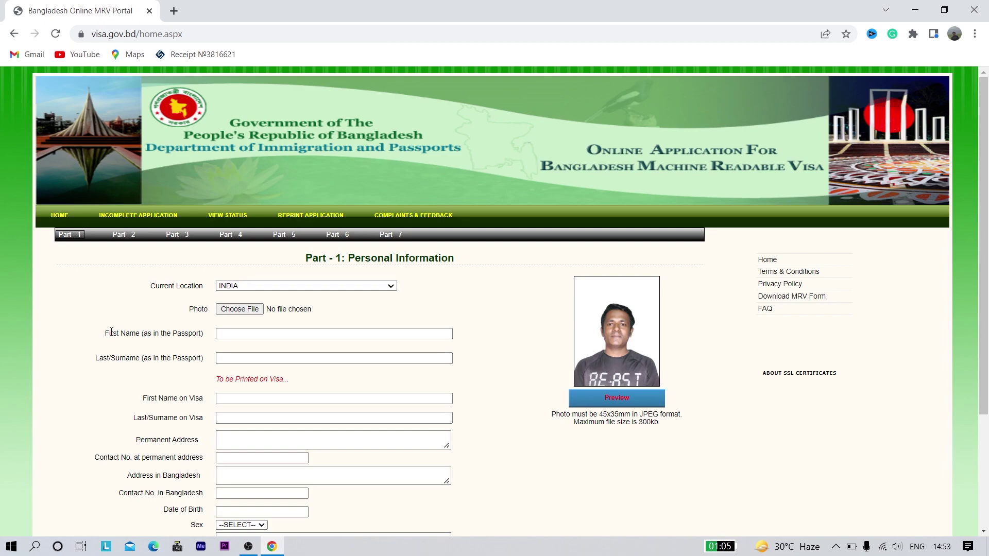
Fill in the applicant's first name and surname as in the passport, using the saved entries.
left_click_drag(105, 335, 203, 334)
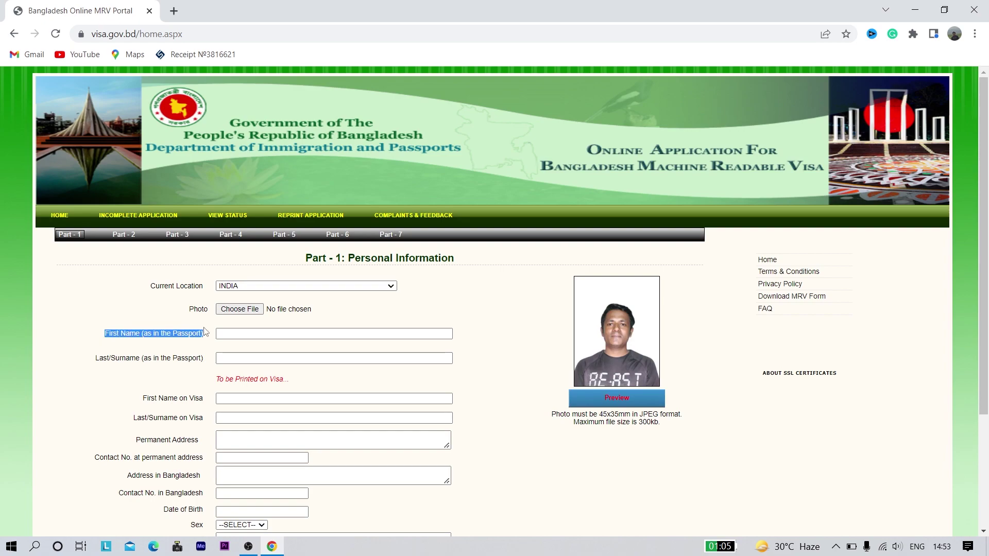
scroll(204, 330, "up", 5)
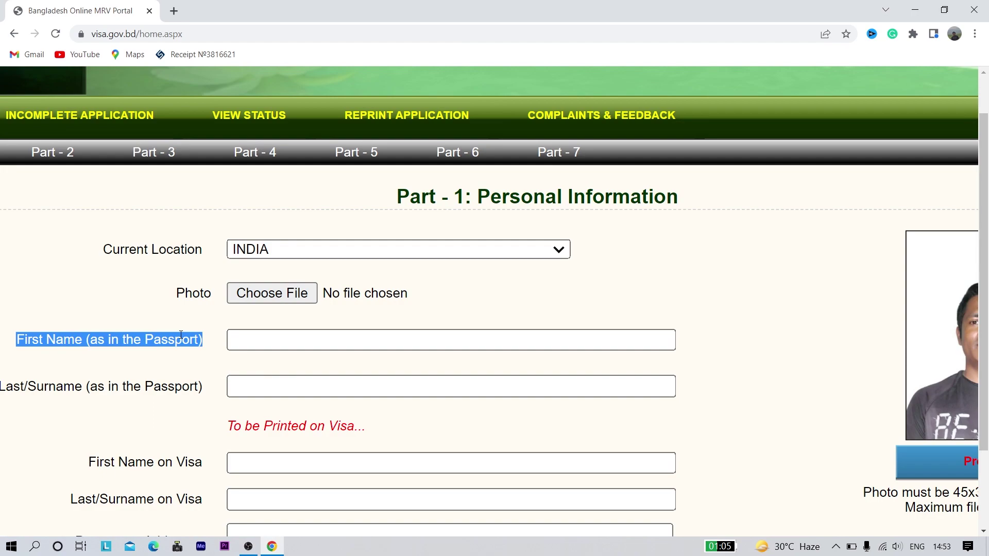
left_click(274, 339)
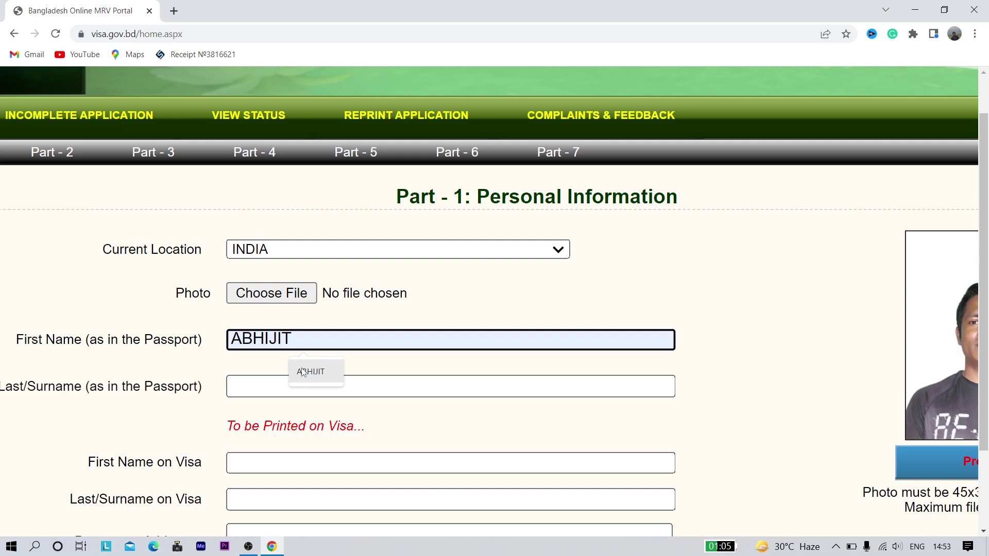
left_click(304, 371)
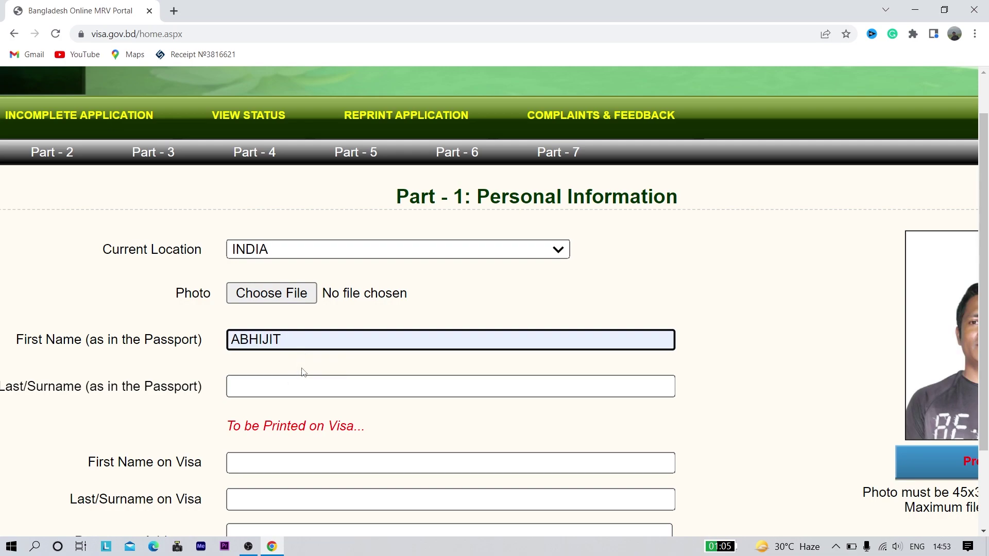
key("ctrl+minus")
key("ctrl+minus")
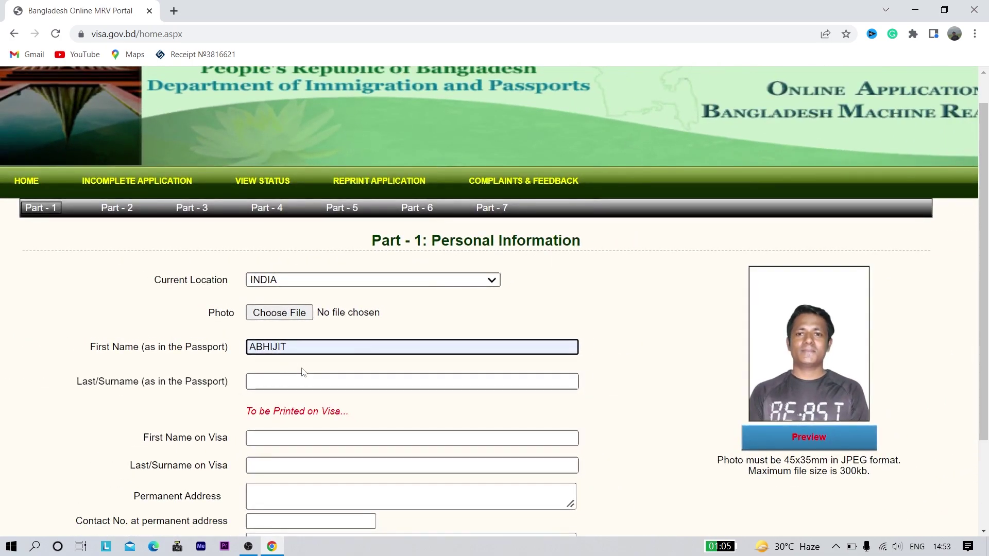
left_click(299, 382)
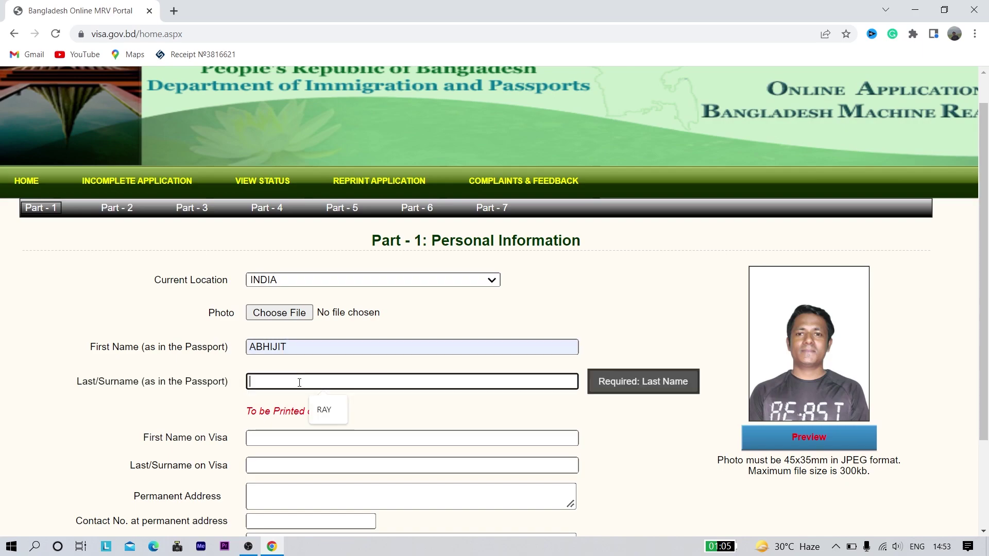
left_click(320, 409)
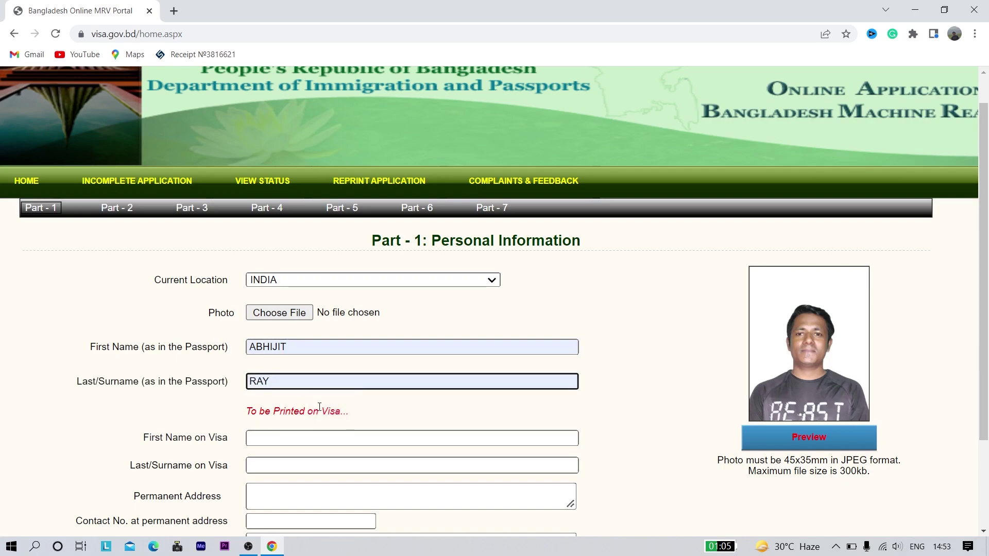
key("ctrl+minus")
key("ctrl+minus")
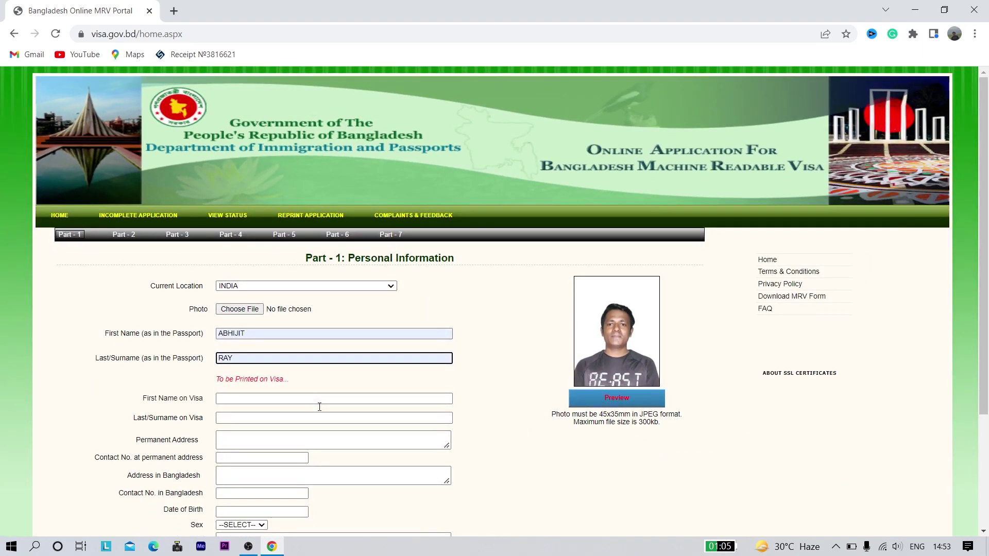
Fill in the applicant's first name and surname as printed on the visa, using the saved entries.
key("ctrl+plus")
left_click(212, 394)
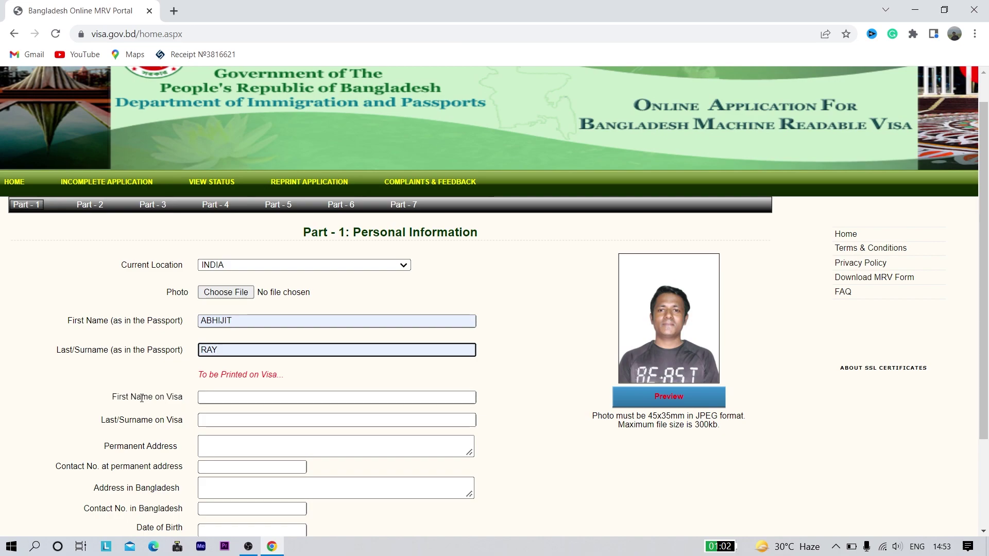
left_click_drag(142, 397, 177, 397)
left_click(177, 398)
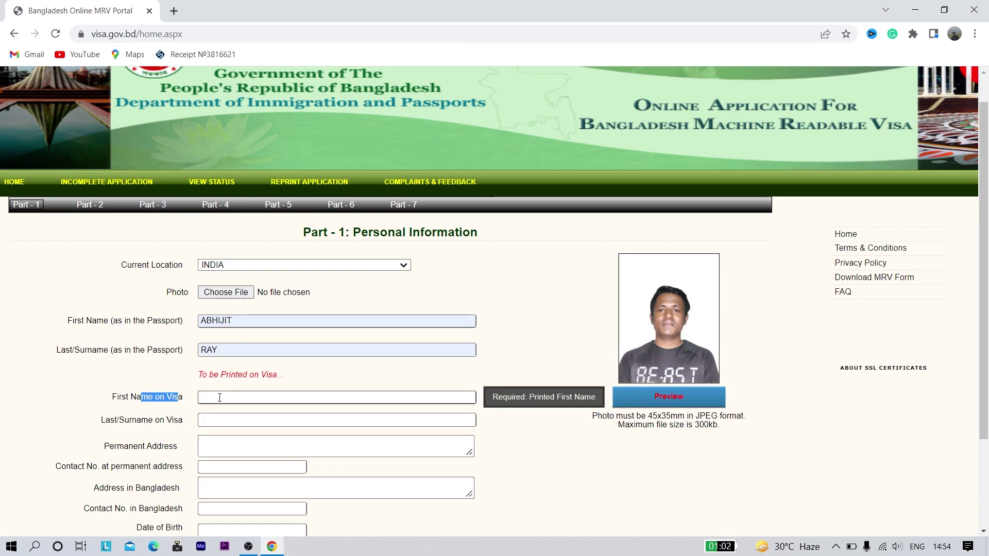
left_click(217, 398)
left_click(269, 424)
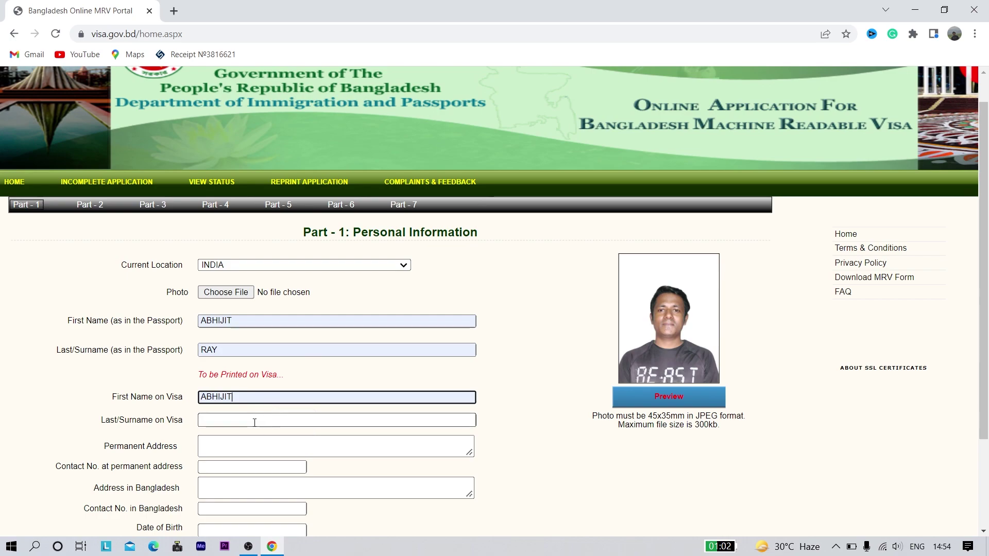
left_click(215, 420)
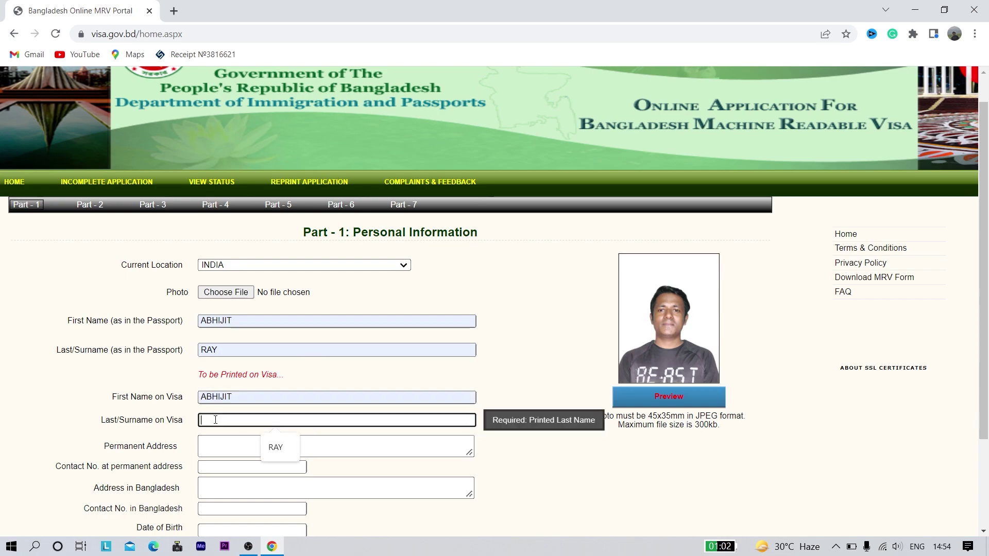
left_click(286, 447)
left_click_drag(101, 420, 180, 421)
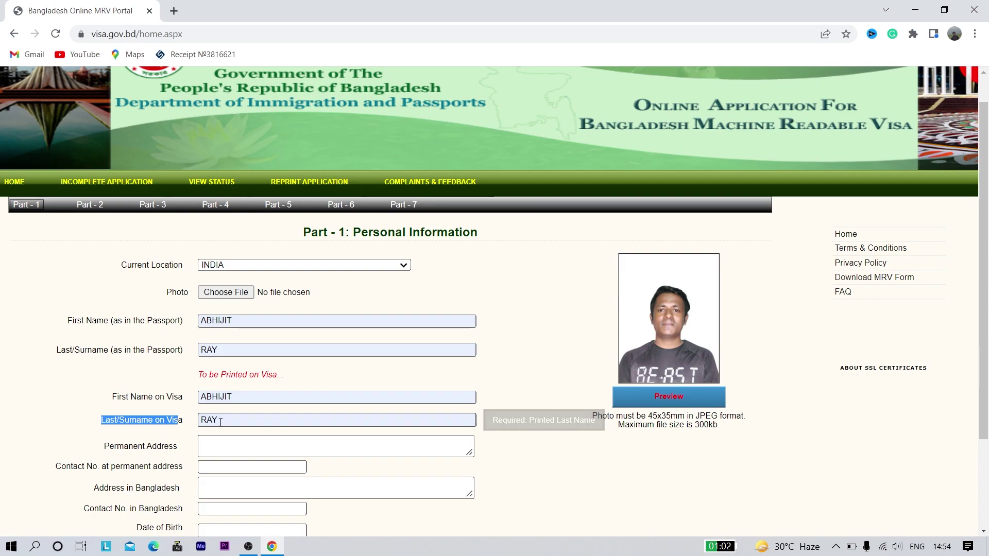
Fill in the applicant's permanent address from the saved address suggestion.
scroll(241, 446, "down", 1)
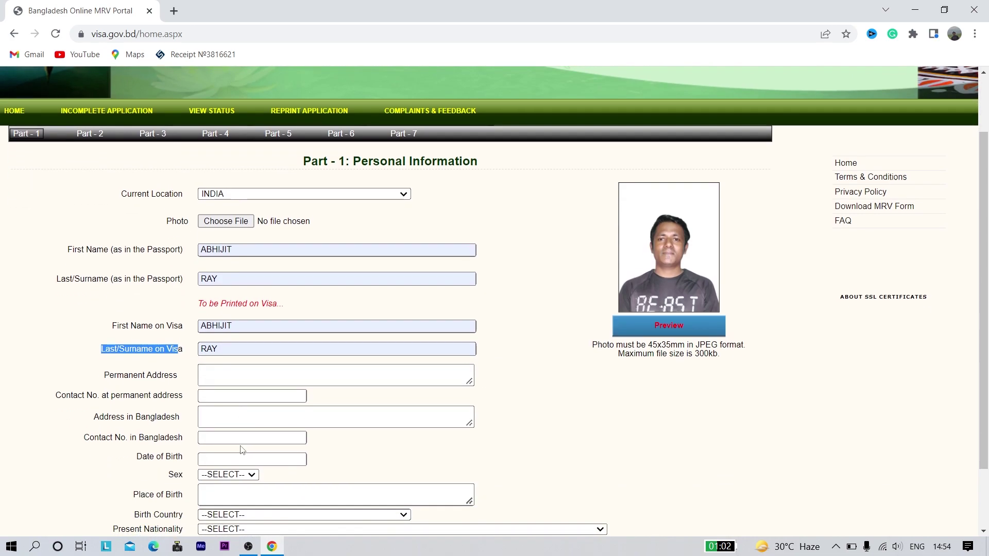
left_click(233, 378)
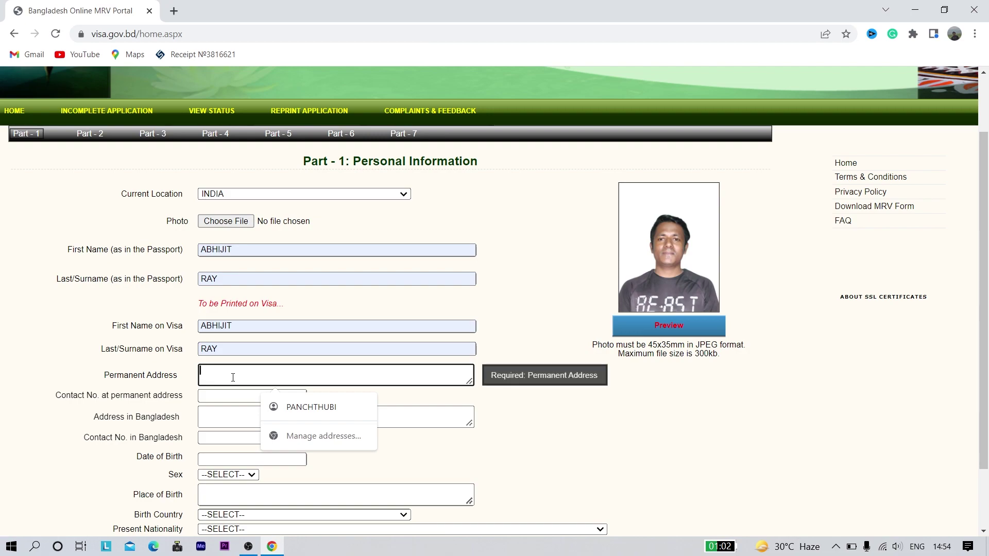
left_click(333, 407)
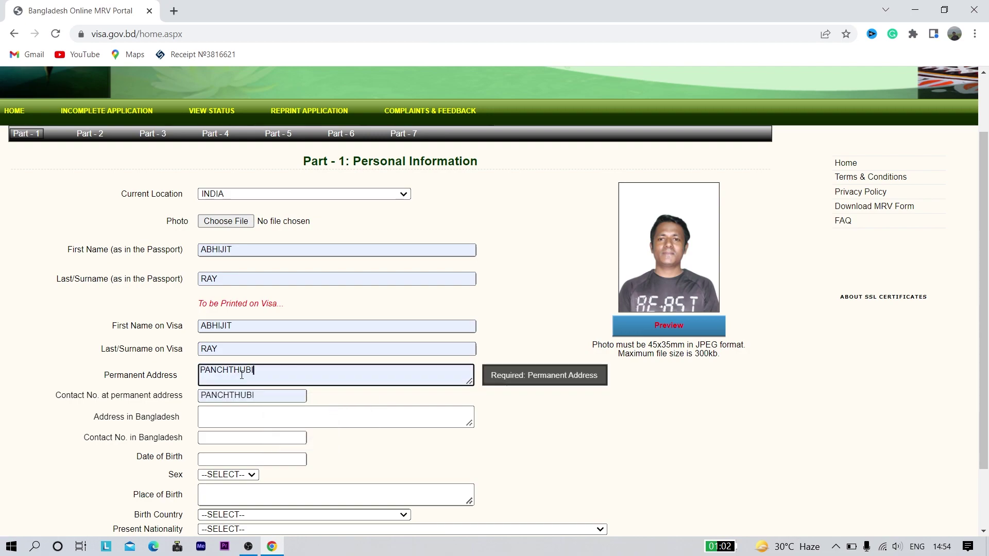
scroll(40, 328, "down", 2)
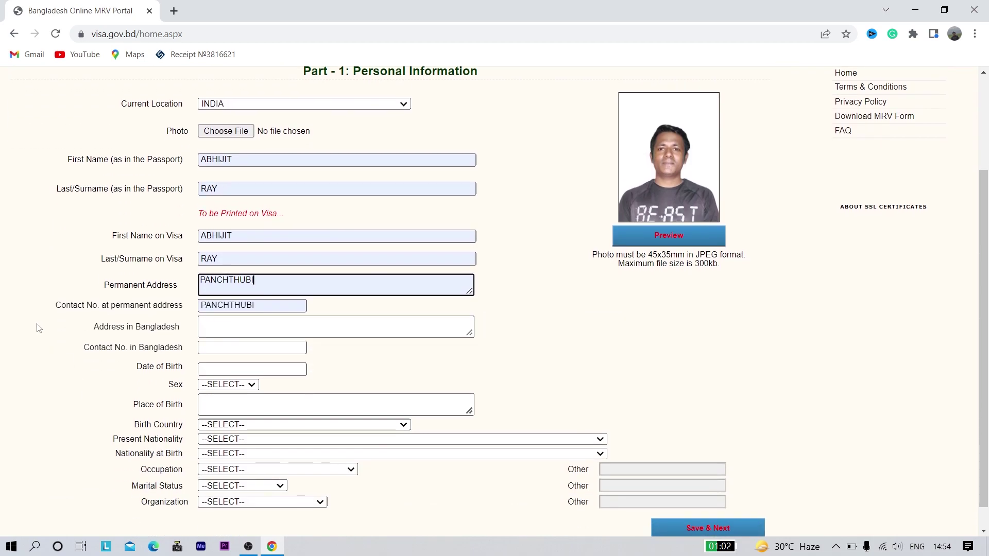
left_click_drag(105, 286, 189, 287)
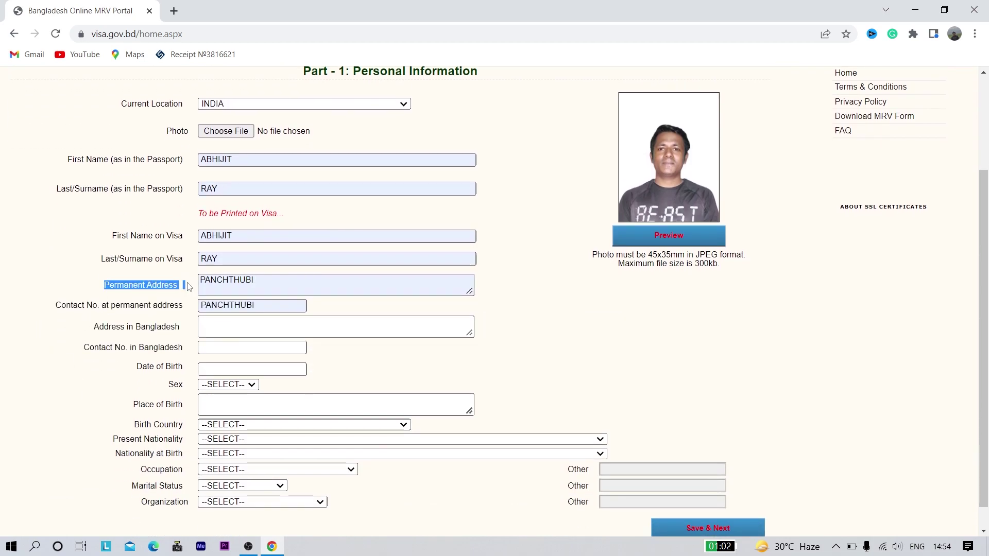
left_click_drag(49, 307, 203, 323)
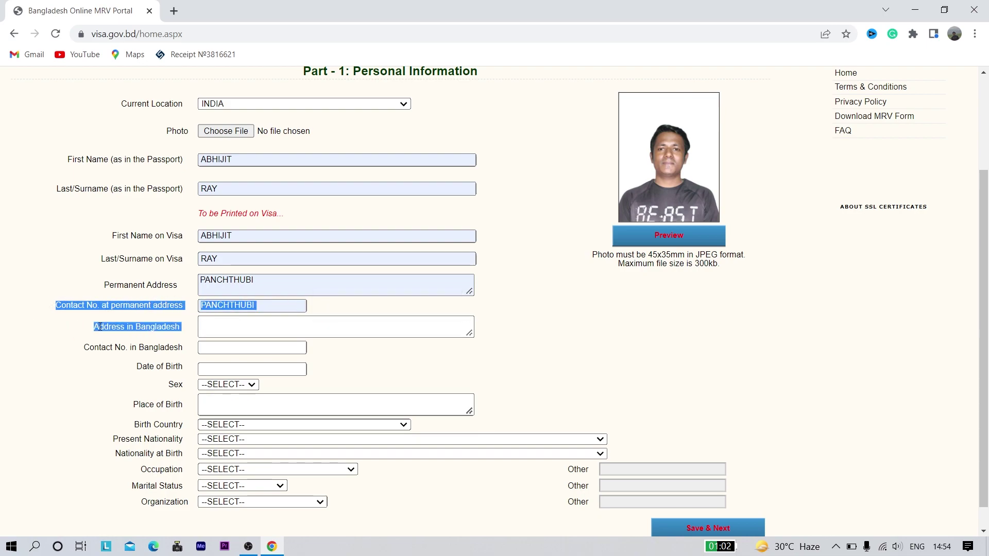
Enter the applicant's address in Bangladesh in capital letters.
left_click_drag(67, 326, 188, 326)
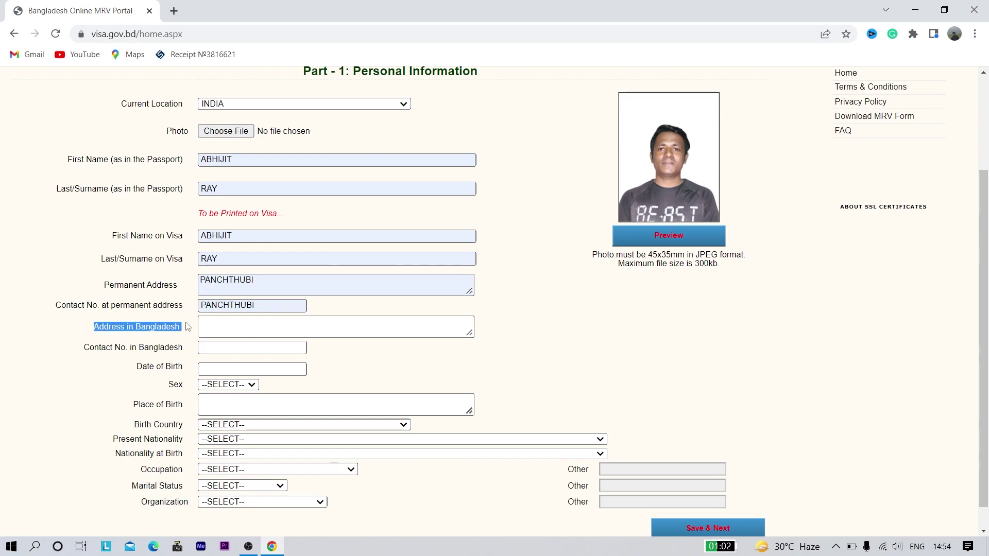
left_click(218, 323)
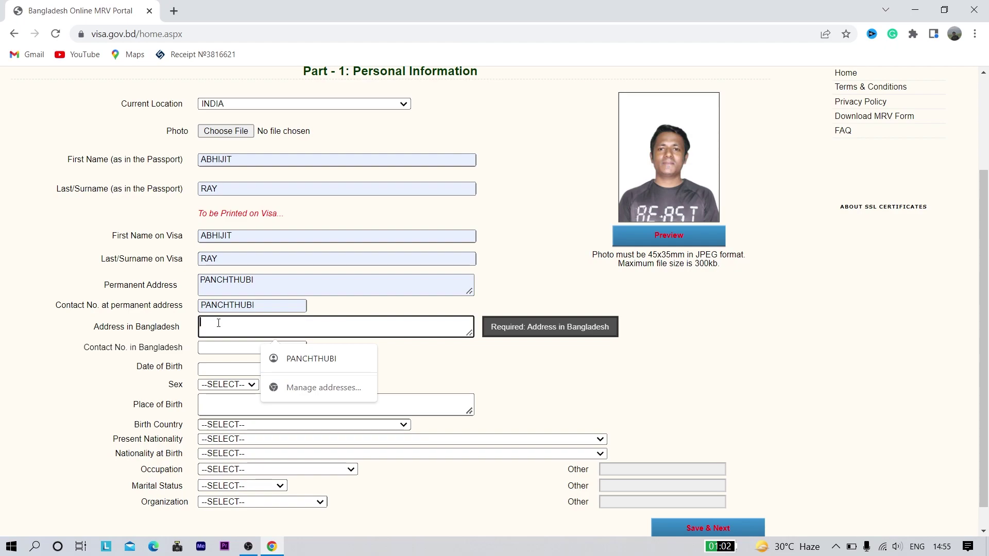
type("B")
key("Caps_Lock")
type("AGHERHAT, KHULNA")
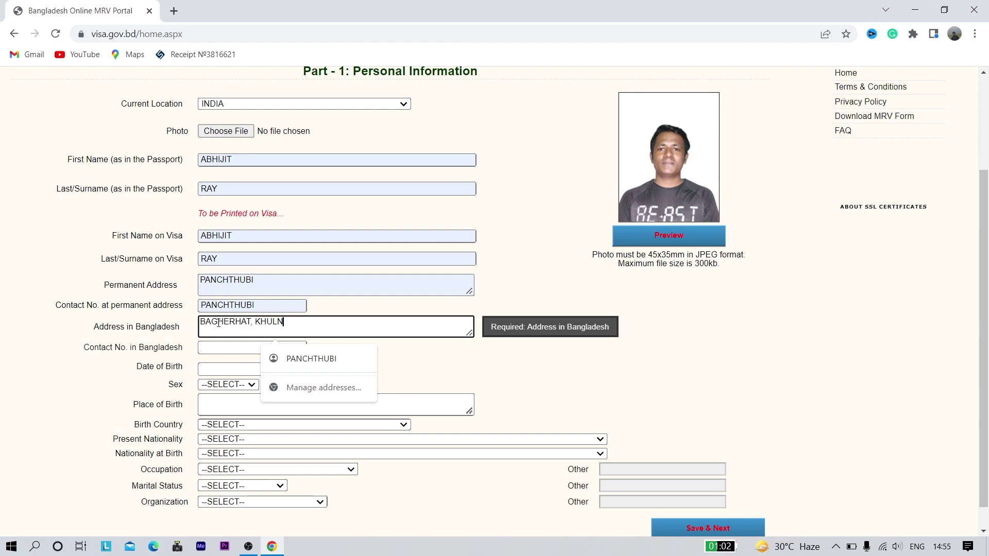
Fill in the contact number in Bangladesh with the saved phone number.
left_click_drag(82, 348, 191, 356)
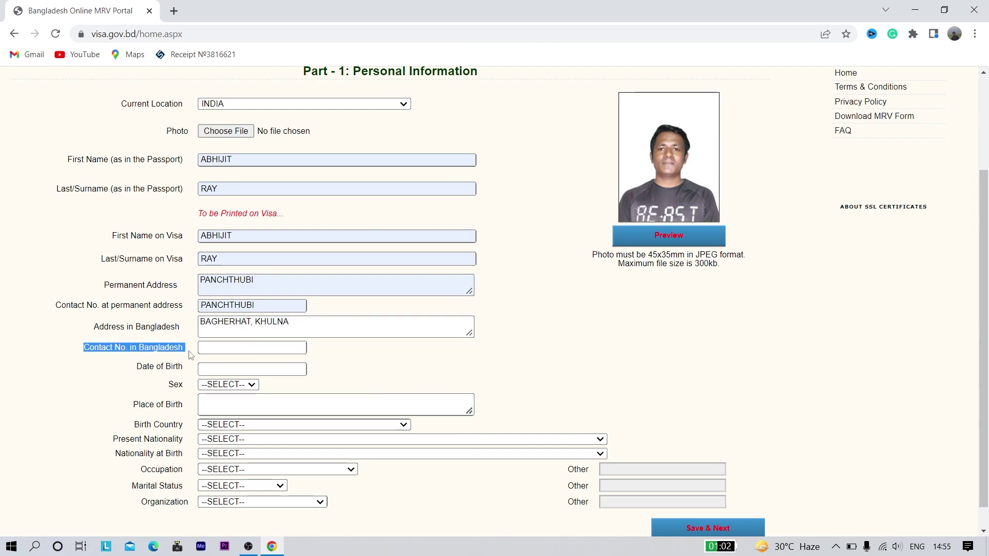
left_click(217, 347)
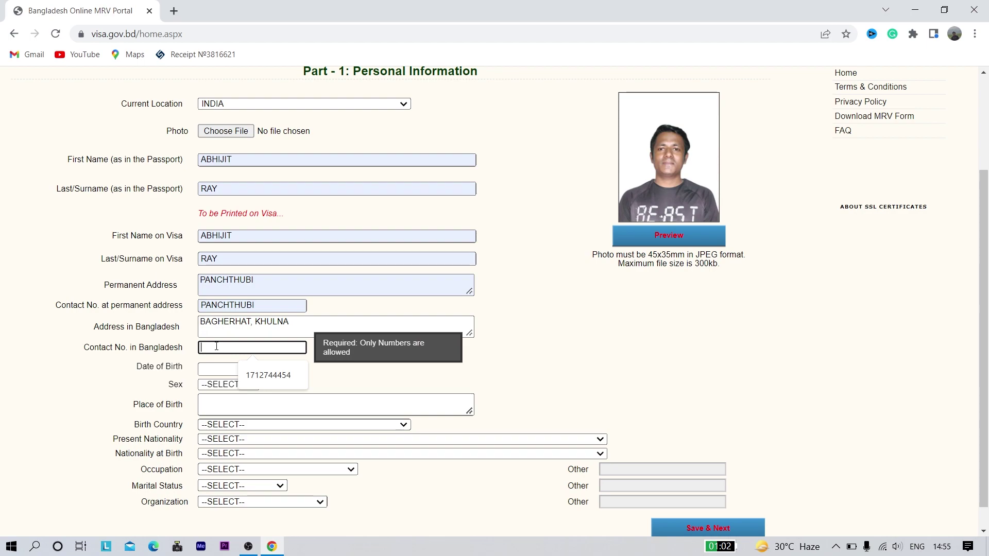
left_click(265, 371)
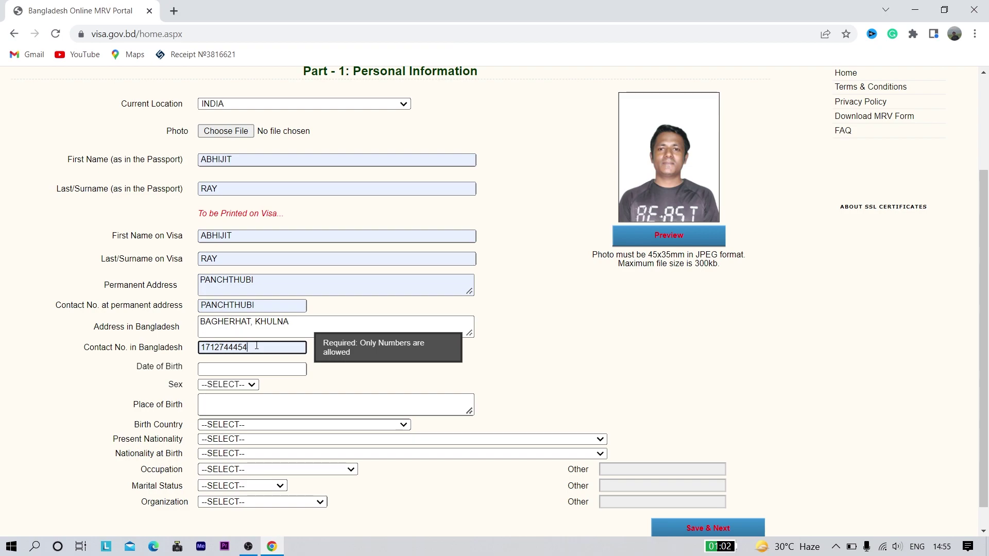
left_click_drag(256, 345, 176, 352)
left_click(176, 338)
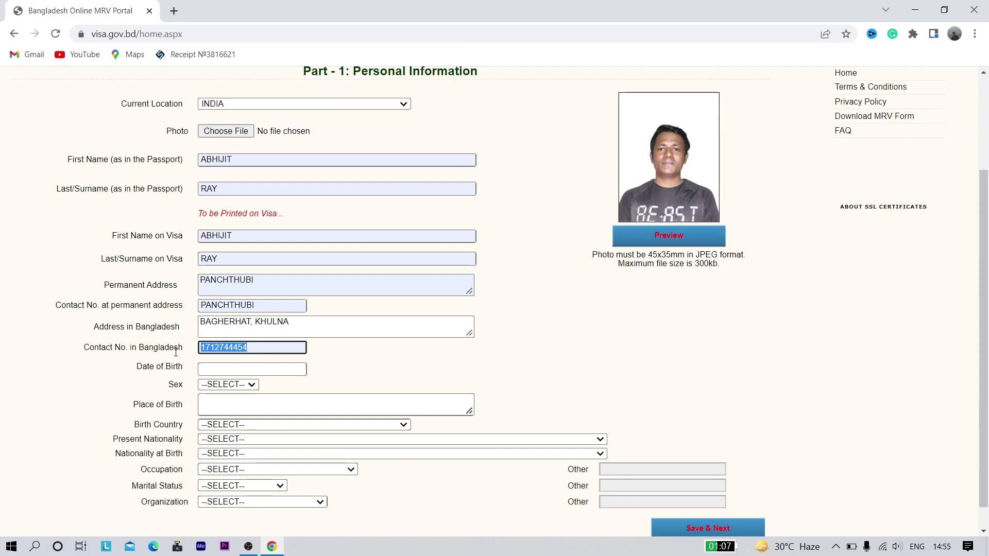
Fill in the applicant's date of birth from the saved entry and set the sex to MALE.
left_click(298, 366)
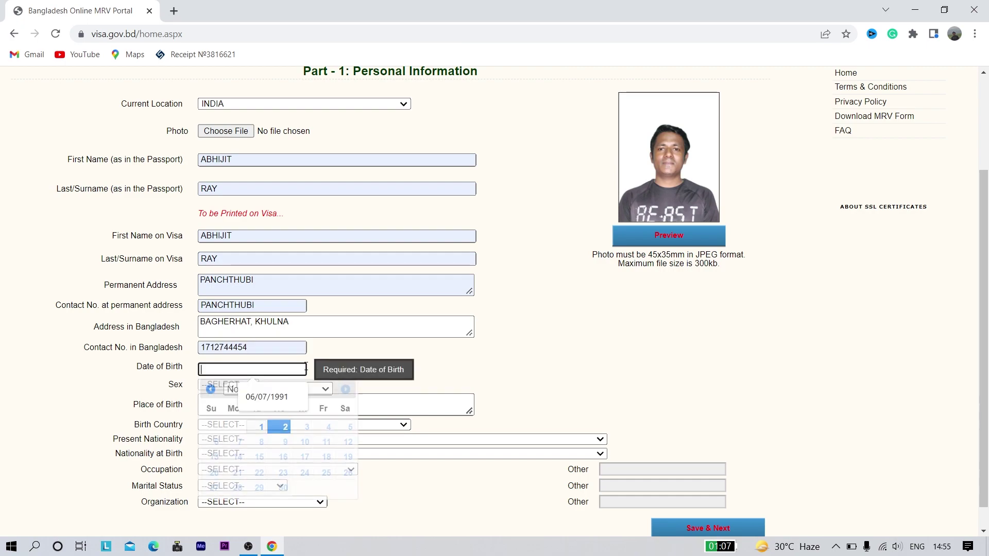
left_click(144, 369)
left_click(215, 369)
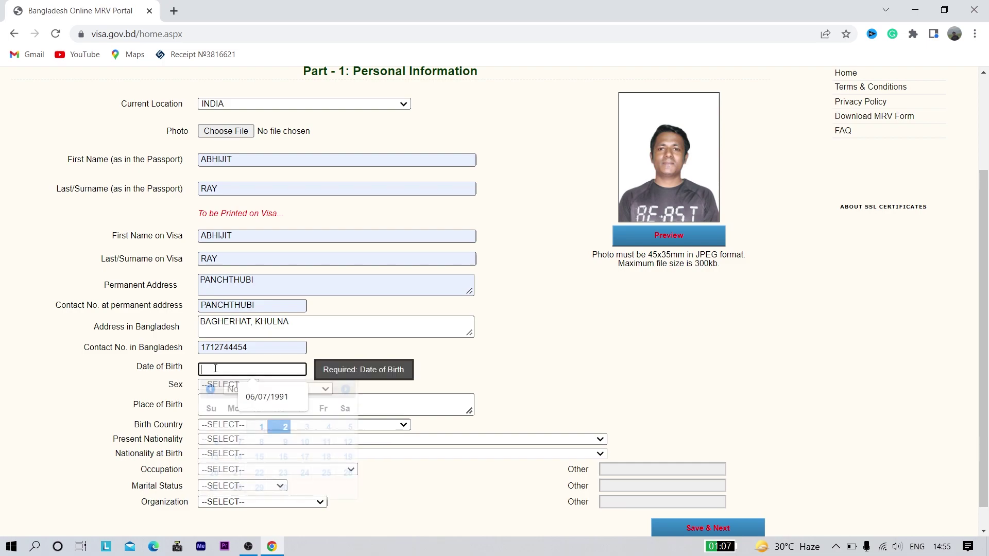
left_click(267, 398)
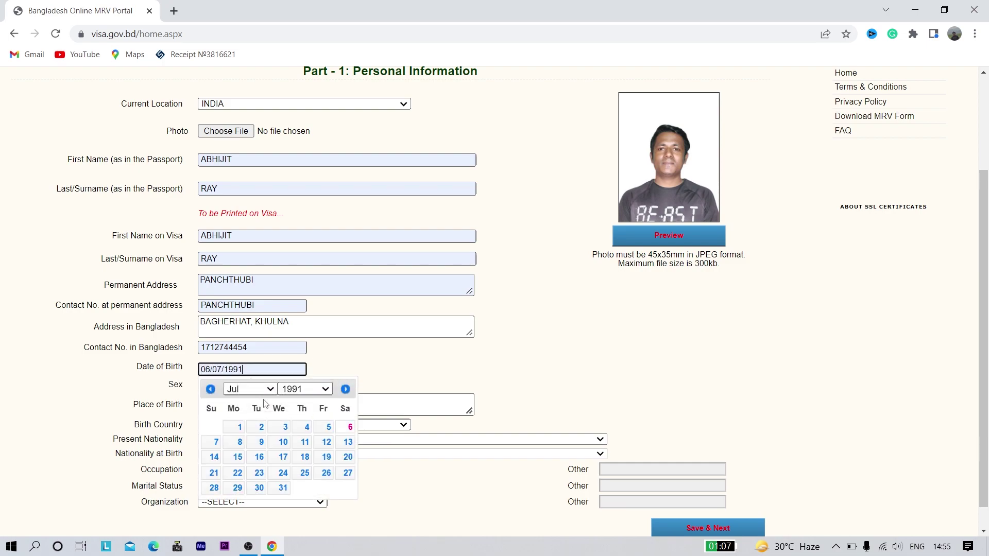
left_click(157, 387)
left_click(221, 385)
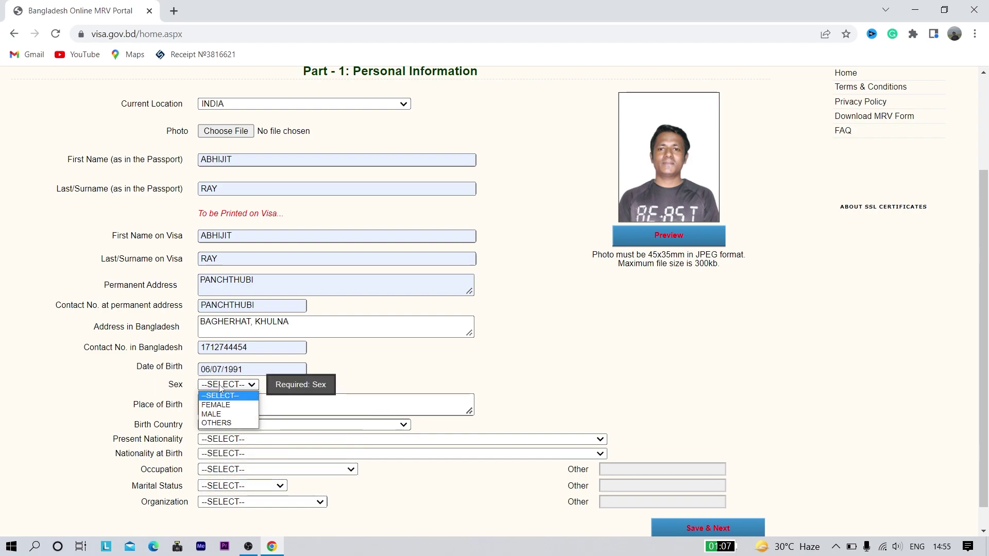
left_click(213, 414)
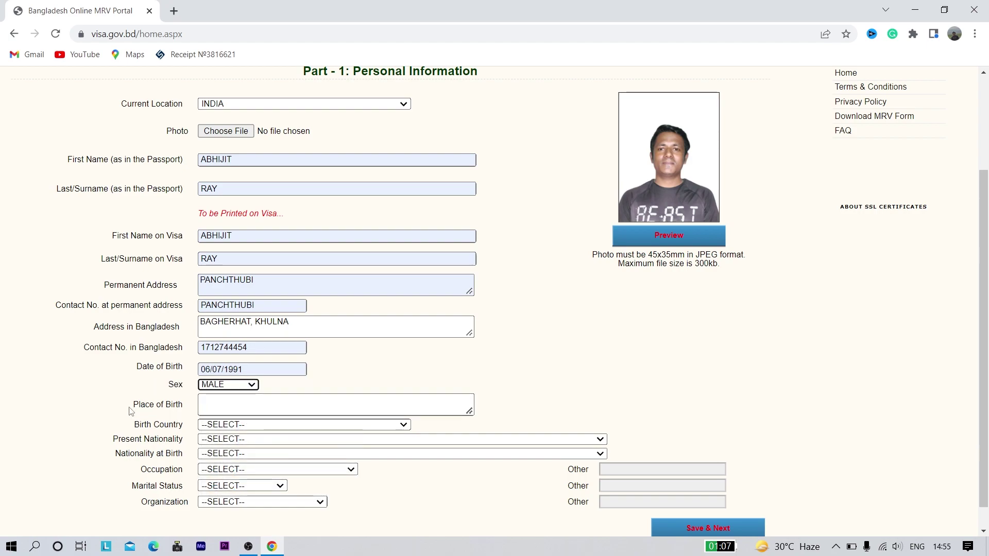
Enter BHUBANESWAR as the applicant's place of birth.
left_click(230, 404)
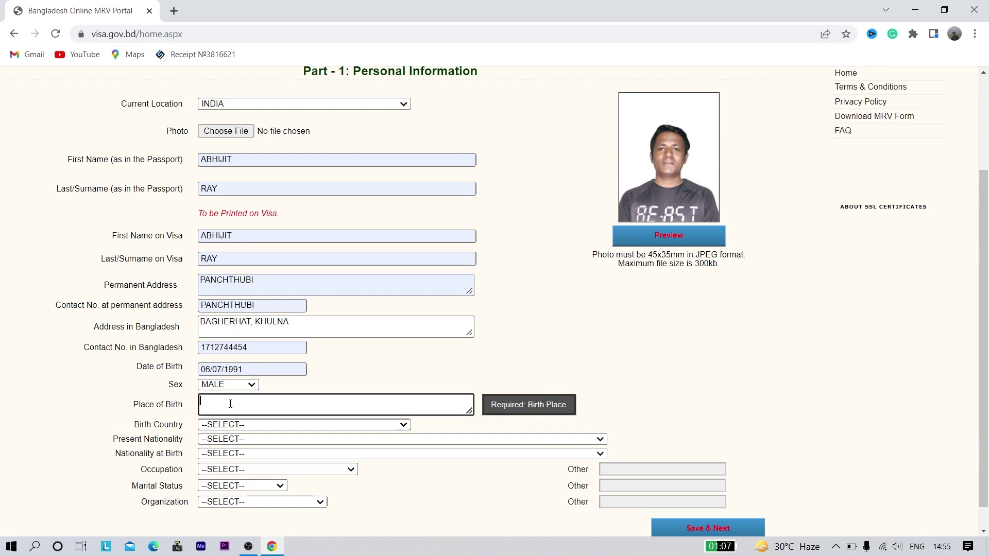
type("BHUBAN")
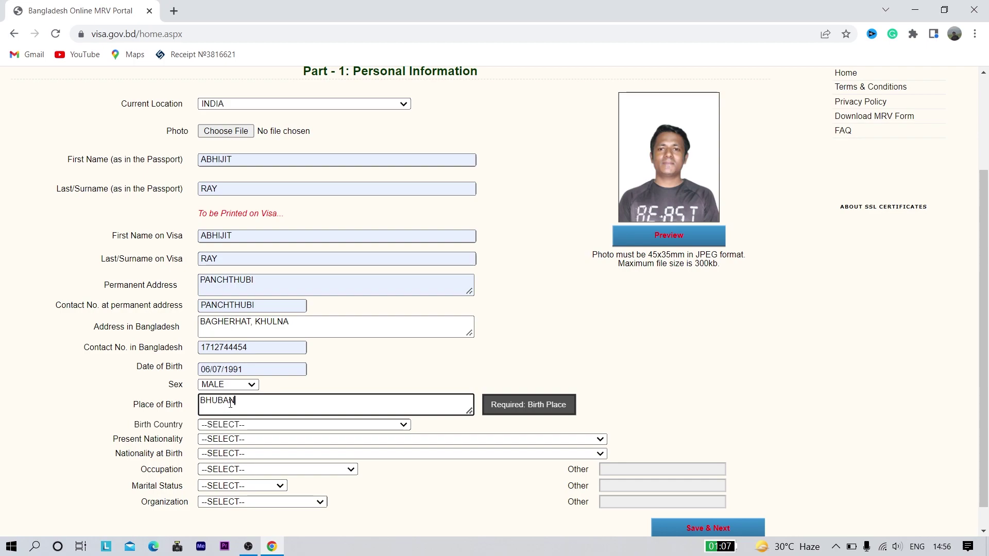
type("ESWAR")
left_click(148, 425)
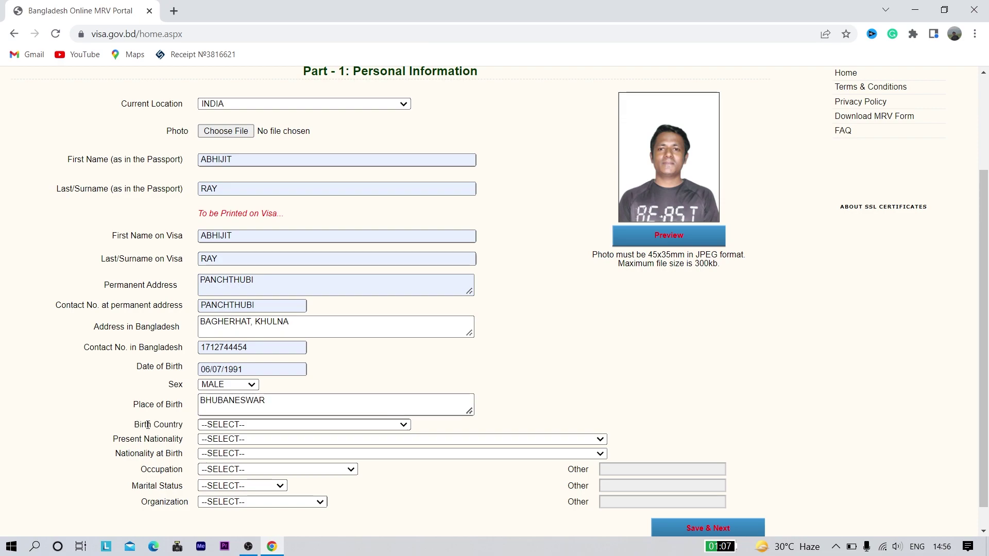
Set the birth country to INDIA and check the present nationality and nationality at birth fields.
left_click(216, 427)
type("in")
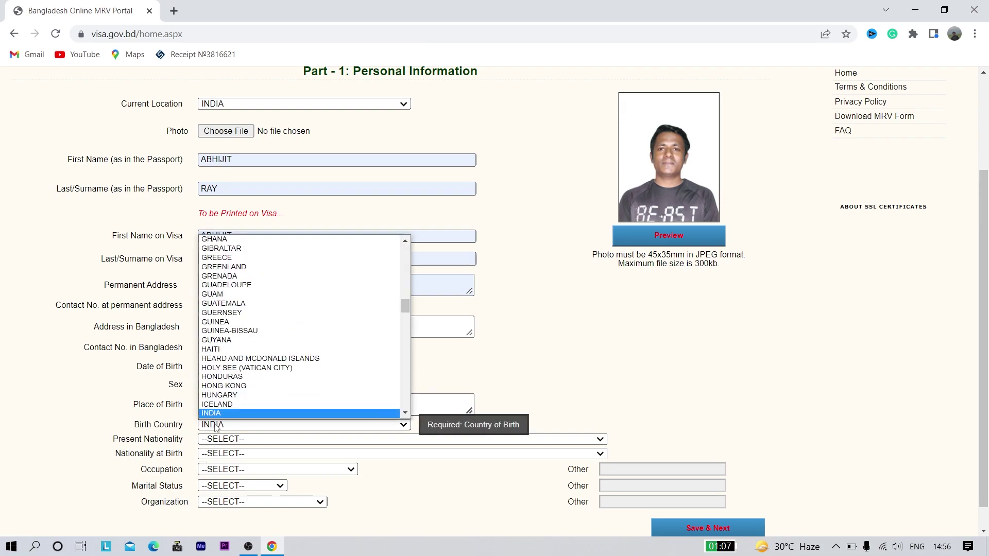
key("Return")
scroll(216, 426, "down", 1)
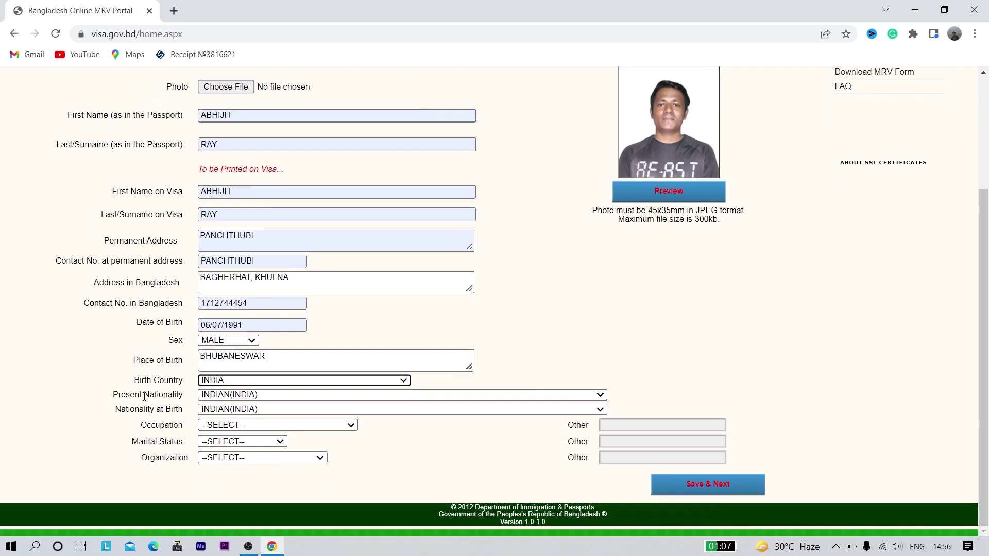
left_click_drag(109, 397, 193, 404)
left_click_drag(106, 412, 186, 410)
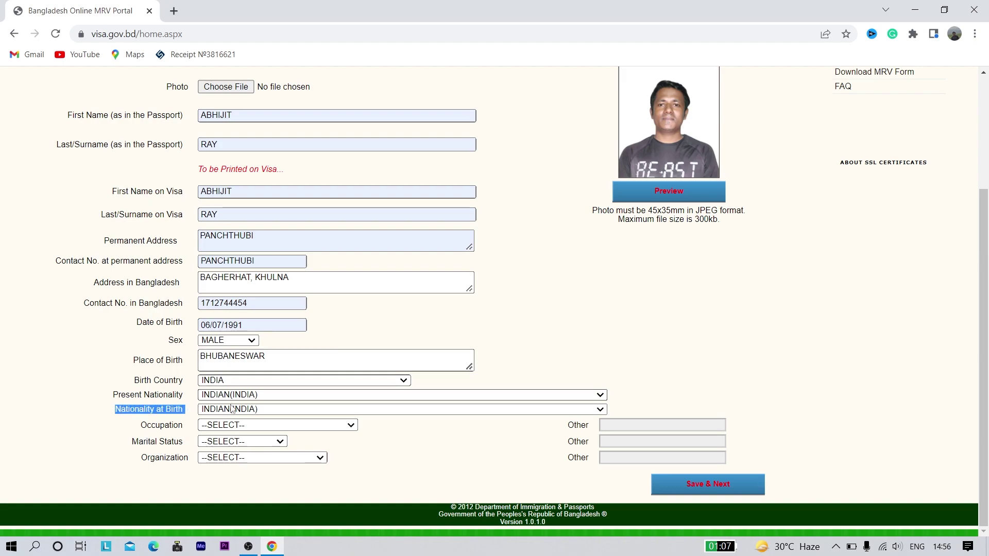
Set the applicant's occupation to OTHERS.
left_click(329, 428)
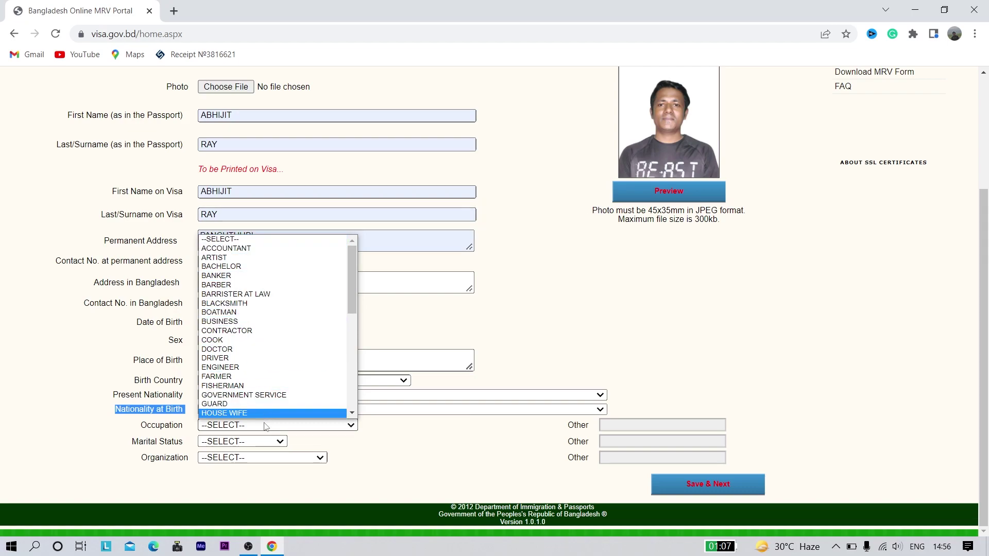
scroll(263, 411, "down", 5)
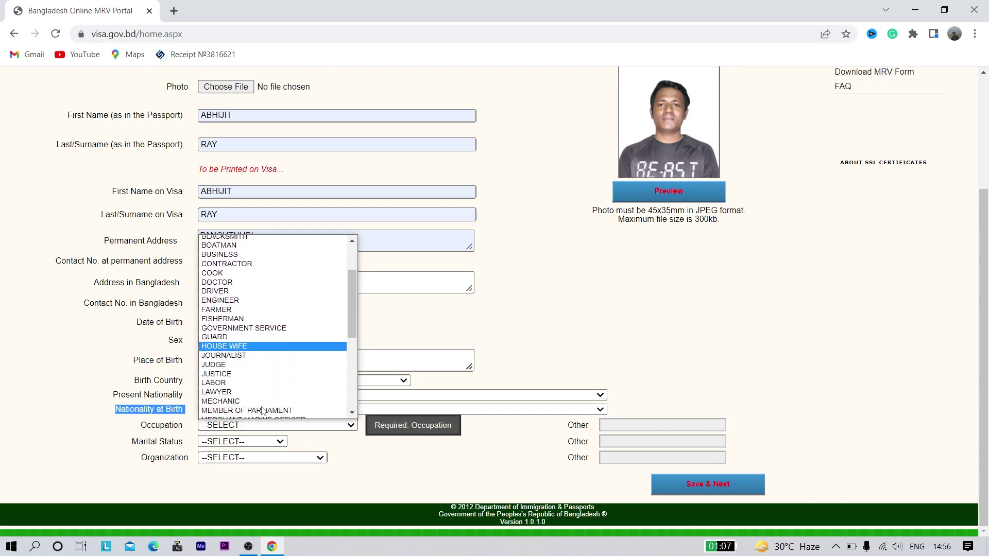
scroll(263, 410, "down", 2)
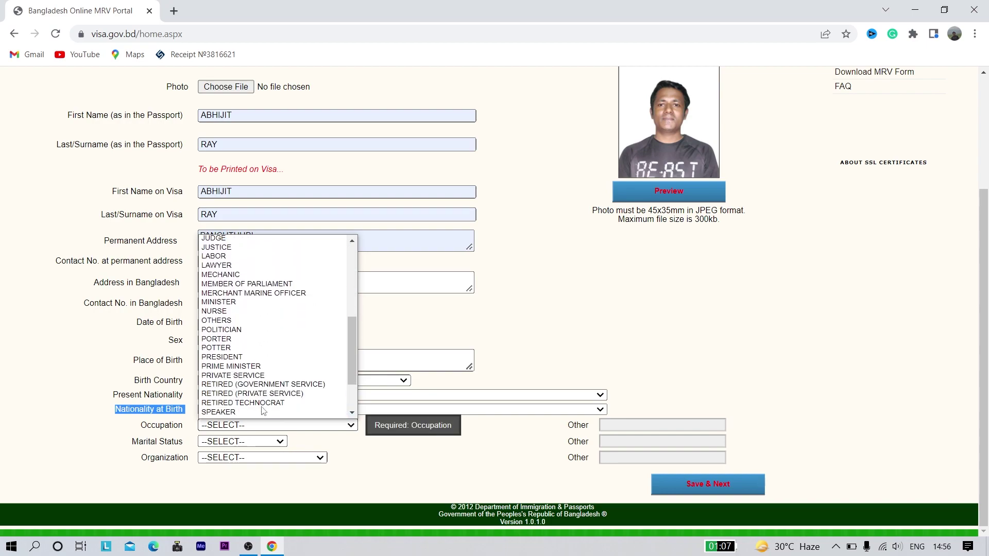
left_click(241, 321)
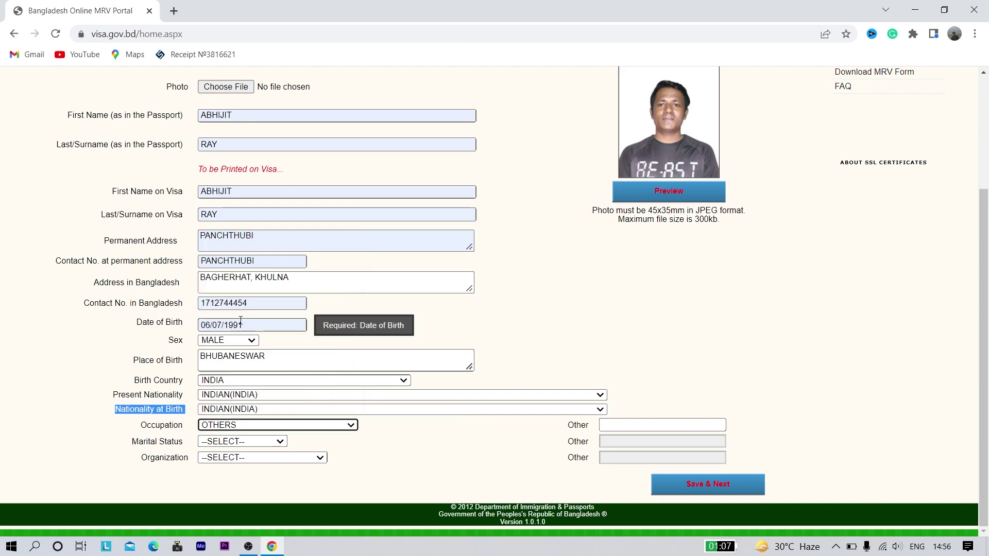
left_click(209, 443)
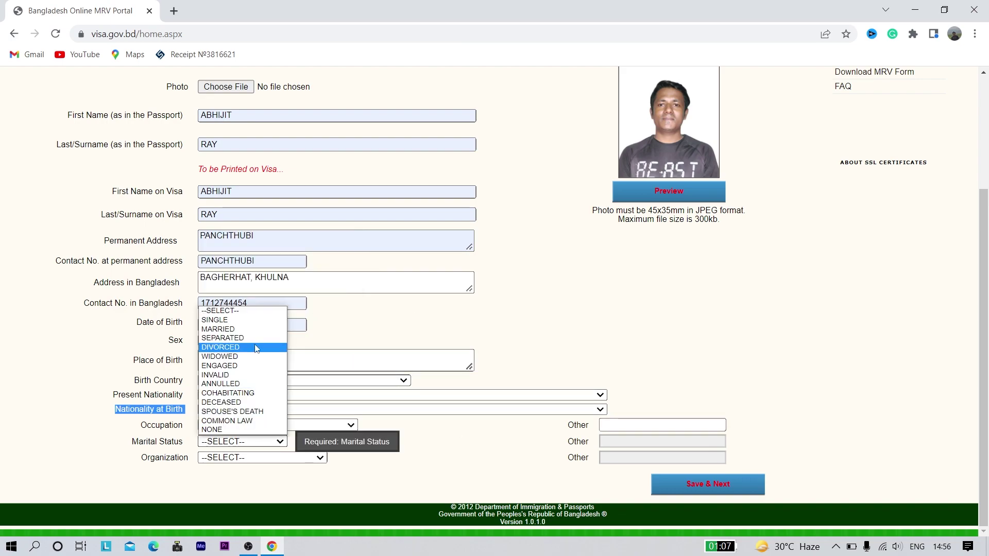
left_click(409, 326)
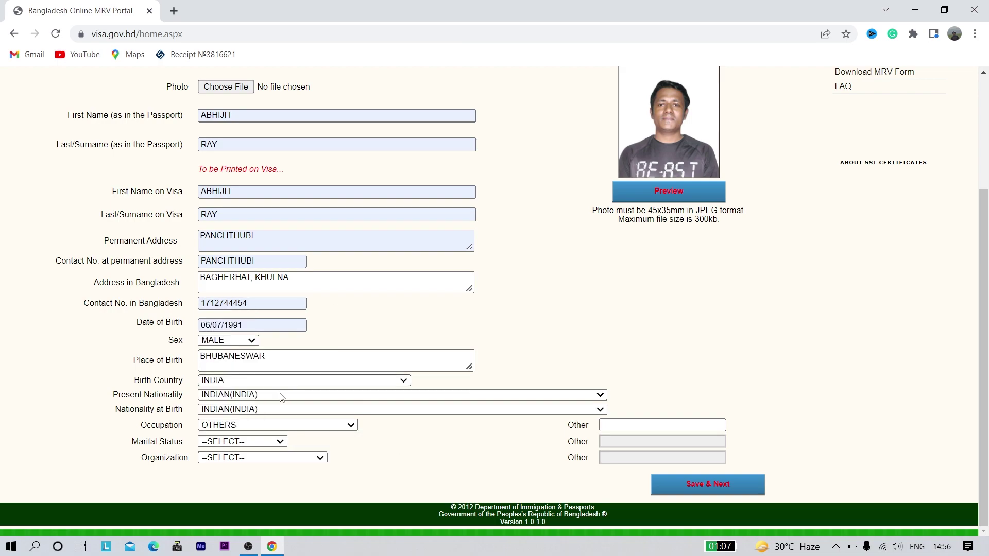
left_click(261, 425)
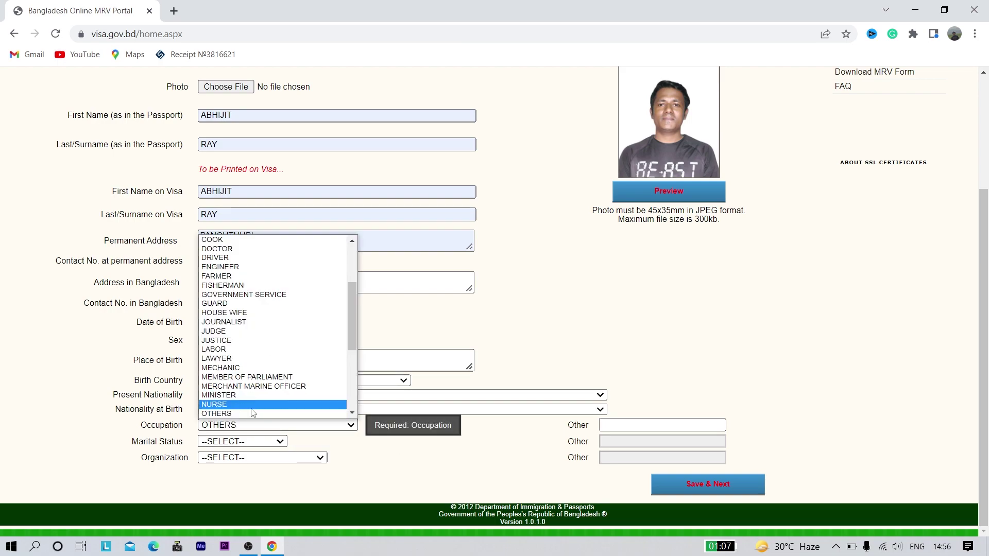
left_click(251, 414)
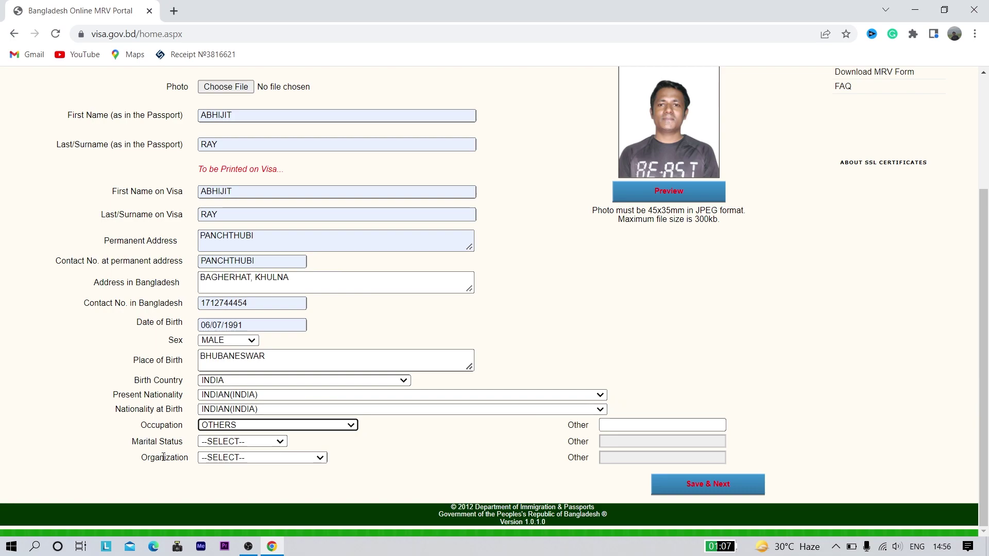
Set the marital status to SINGLE and the organization to OTHERS.
left_click(229, 442)
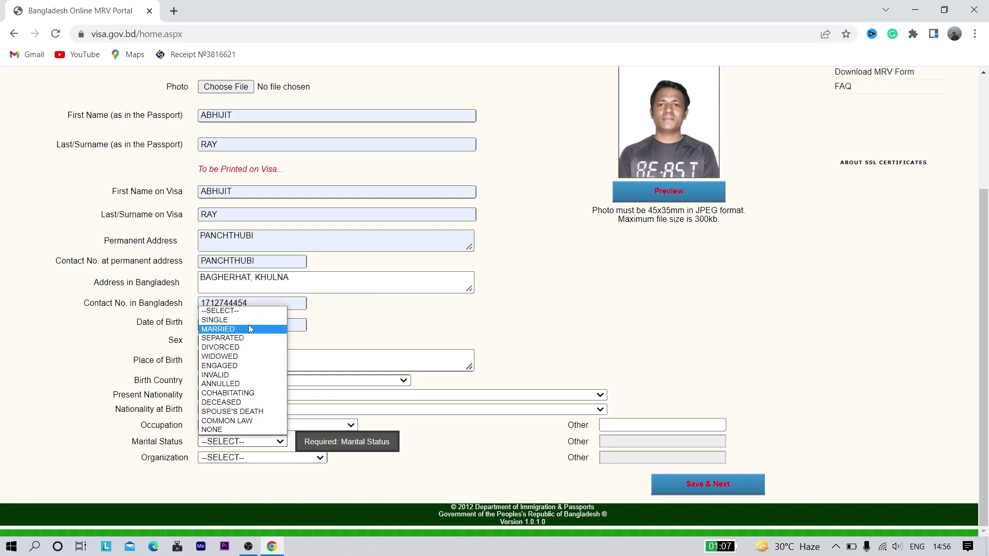
left_click(249, 320)
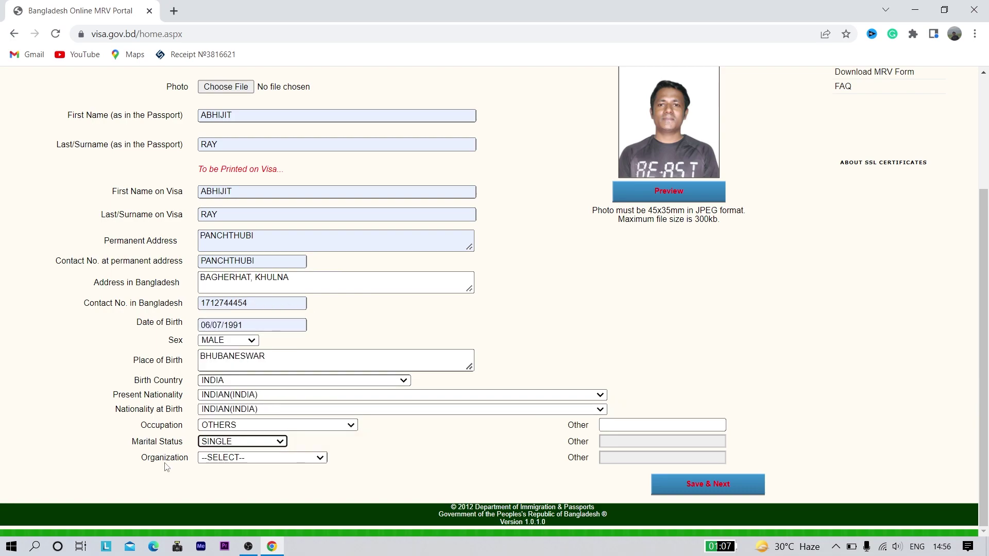
left_click(234, 459)
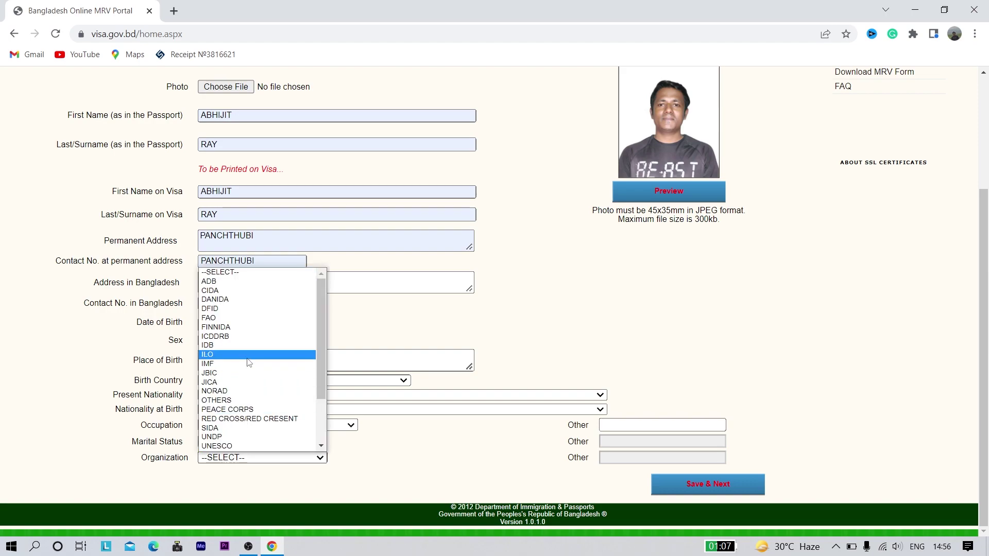
left_click(235, 404)
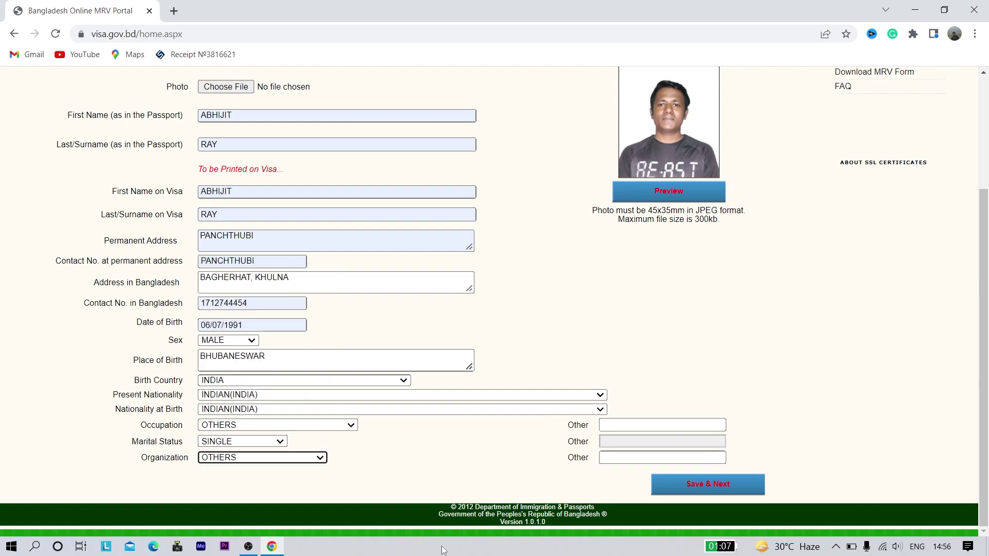
Enter OTHERS as the additional specification for both the organization and the occupation.
left_click(621, 458)
left_click(622, 458)
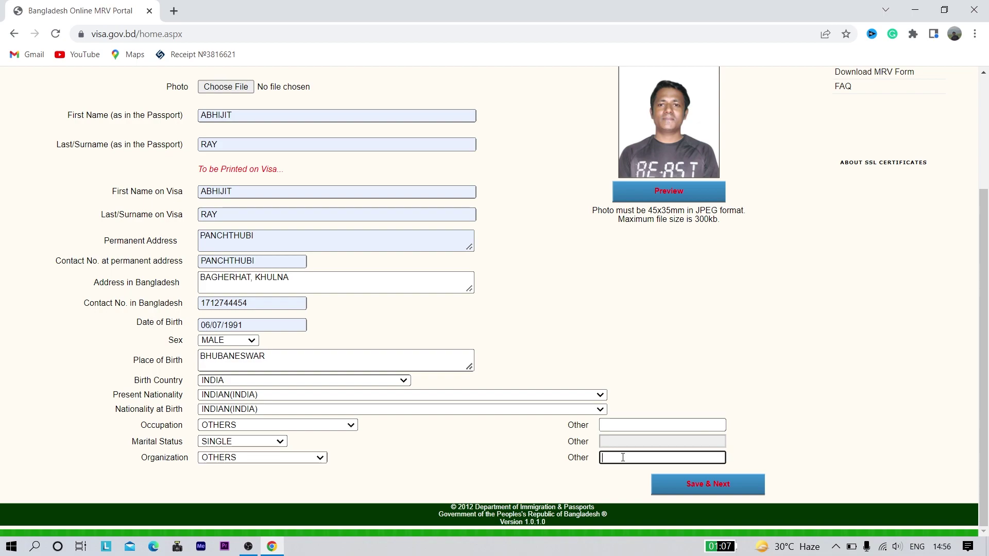
type("OTHERS")
left_click(627, 424)
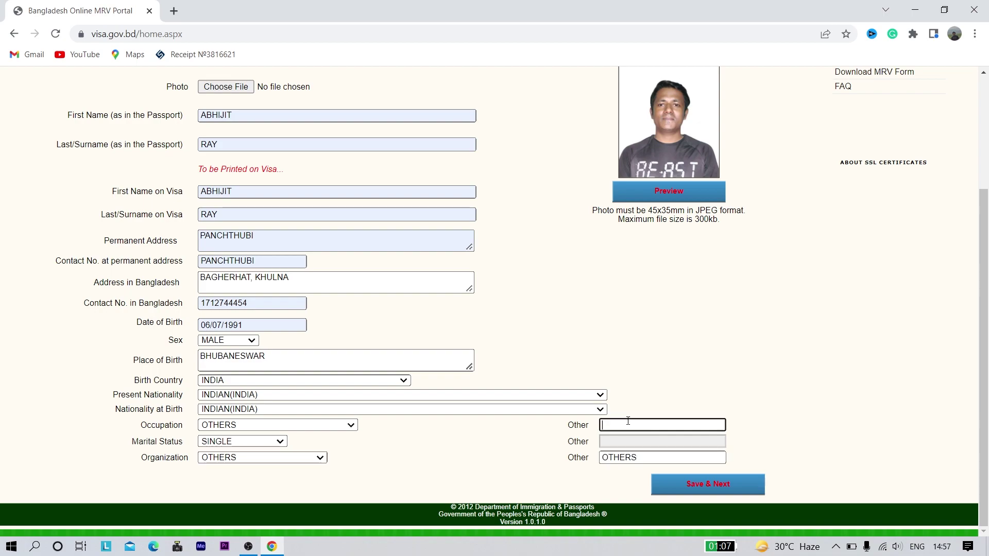
type("OTHERS")
Review the completed Personal Information form, save it and continue to Part 2.
scroll(691, 393, "up", 3)
scroll(690, 390, "down", 3)
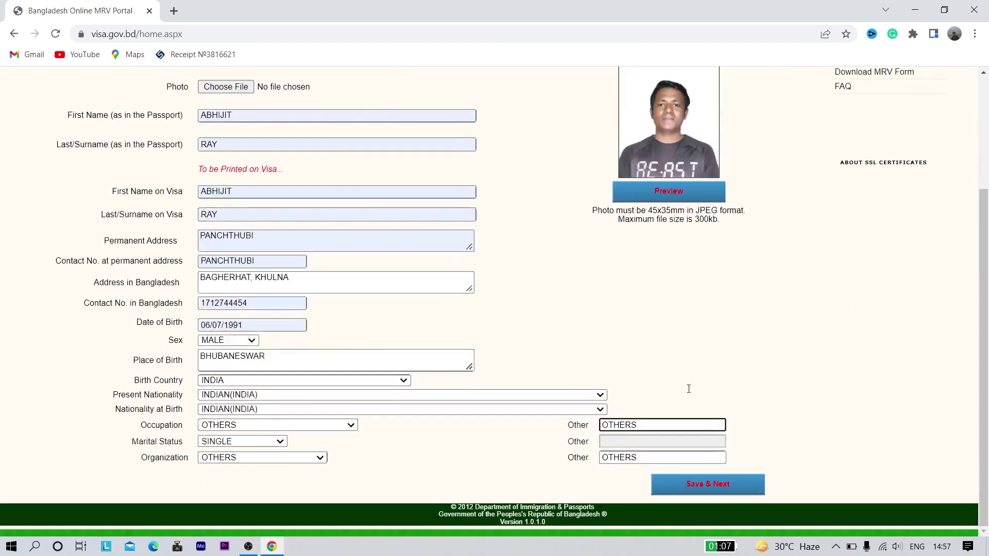
scroll(705, 457, "up", 3)
scroll(703, 460, "down", 3)
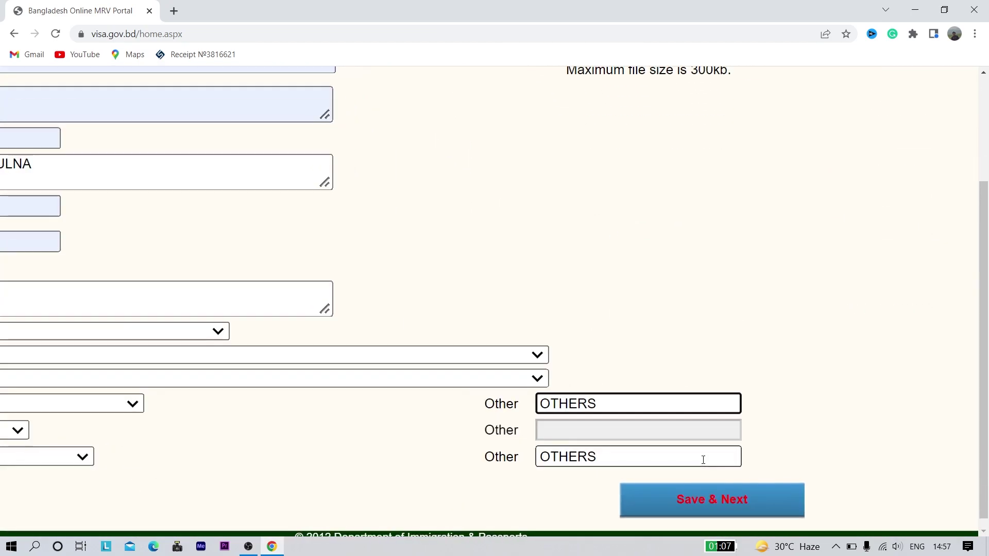
left_click(693, 499)
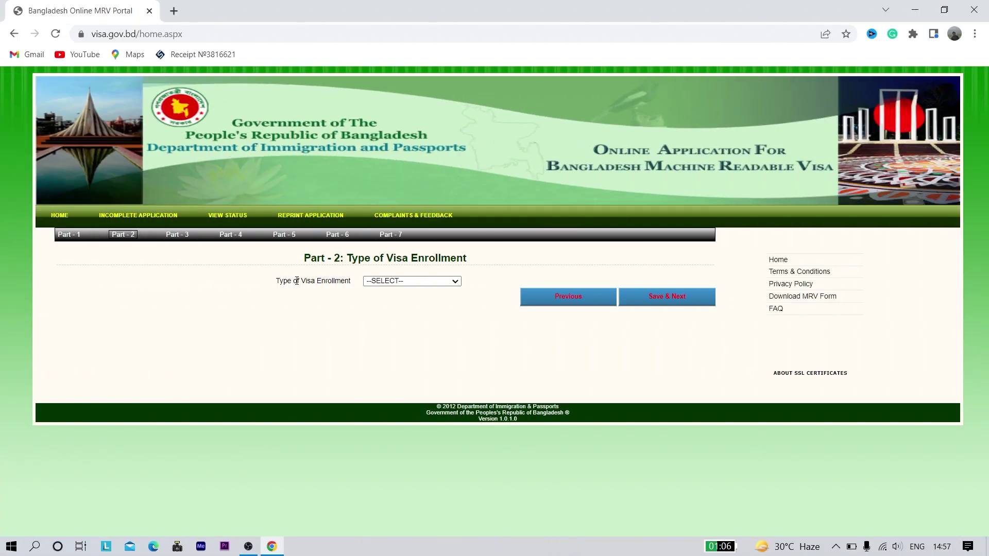
Set the type of visa enrollment to NEW VISA APPLICATION.
scroll(297, 281, "up", 3)
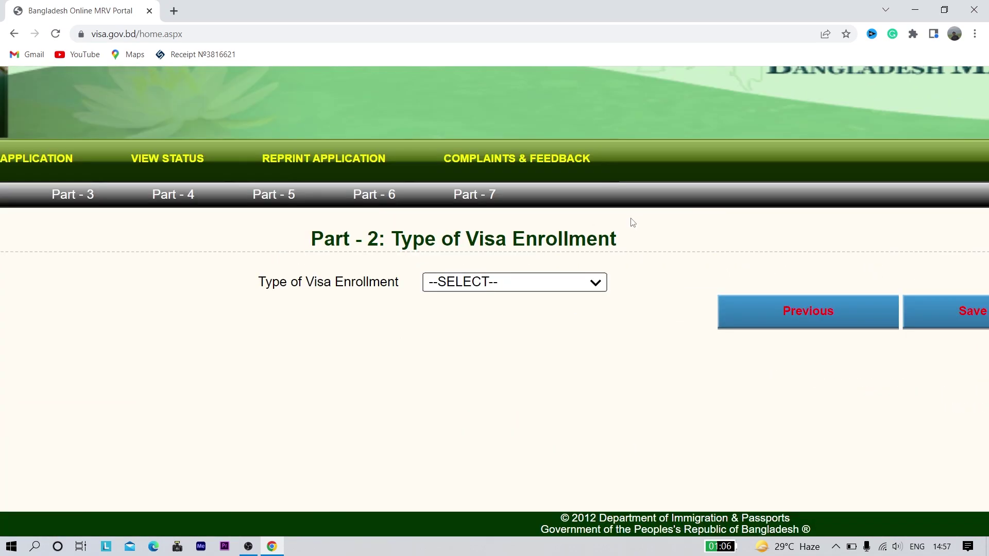
left_click_drag(632, 236, 441, 241)
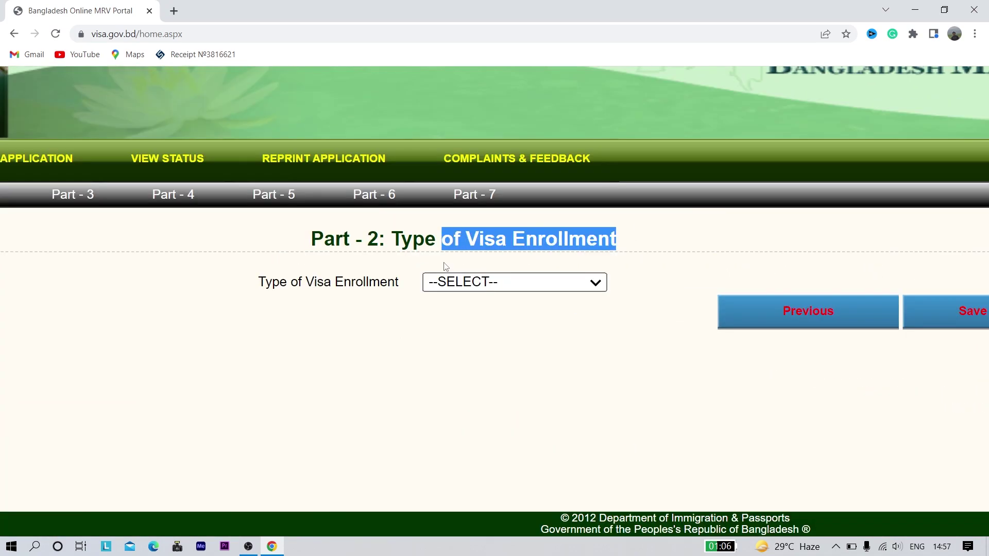
left_click(448, 283)
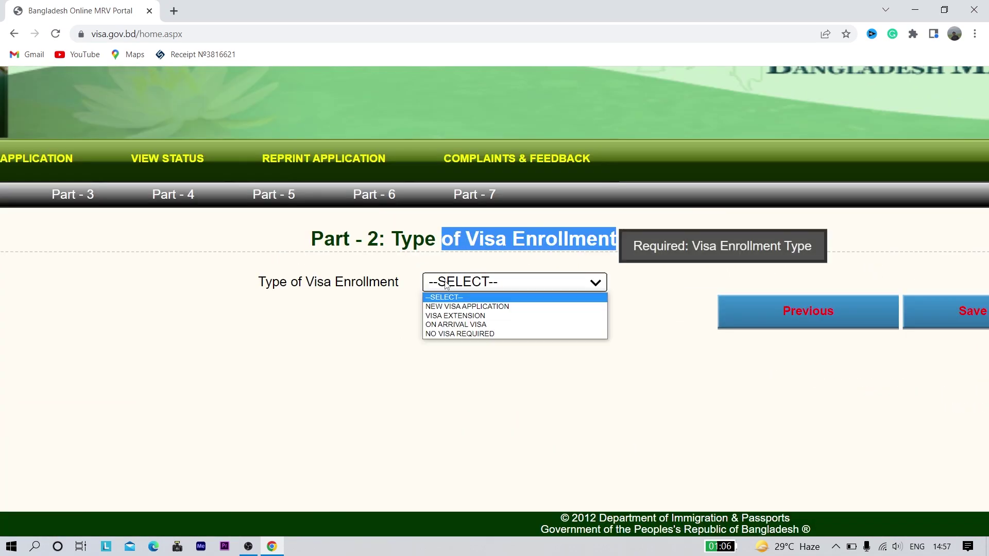
left_click(444, 310)
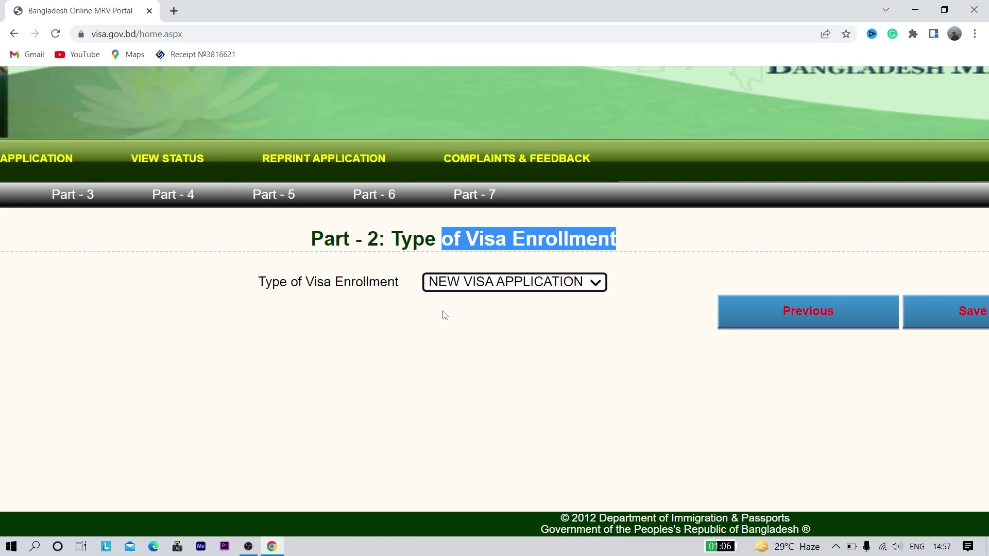
key("ctrl+minus")
key("ctrl+minus")
key("ctrl+minus")
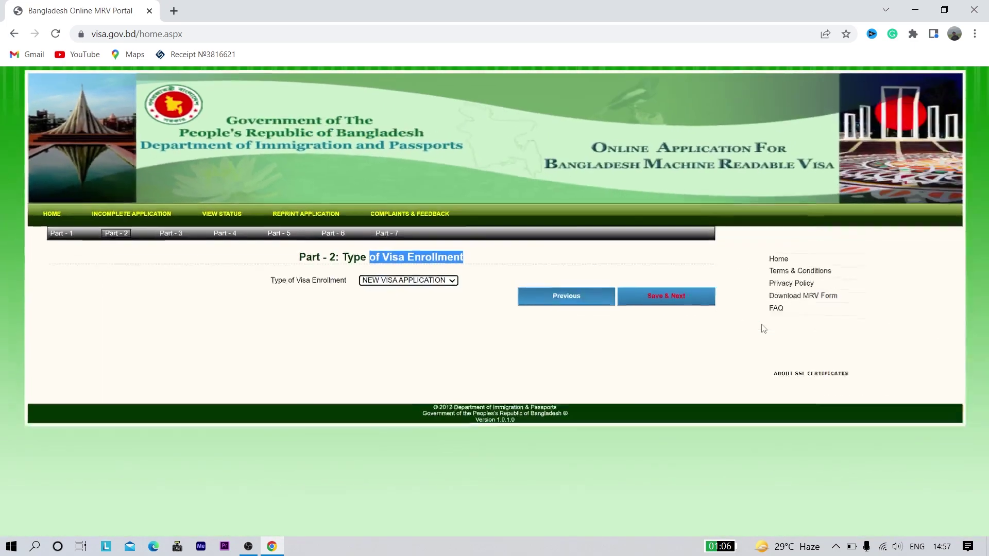
Save Part 2, highlight the issued logon application ID and password, and acknowledge the notice to reach Part 3.
left_click(694, 299)
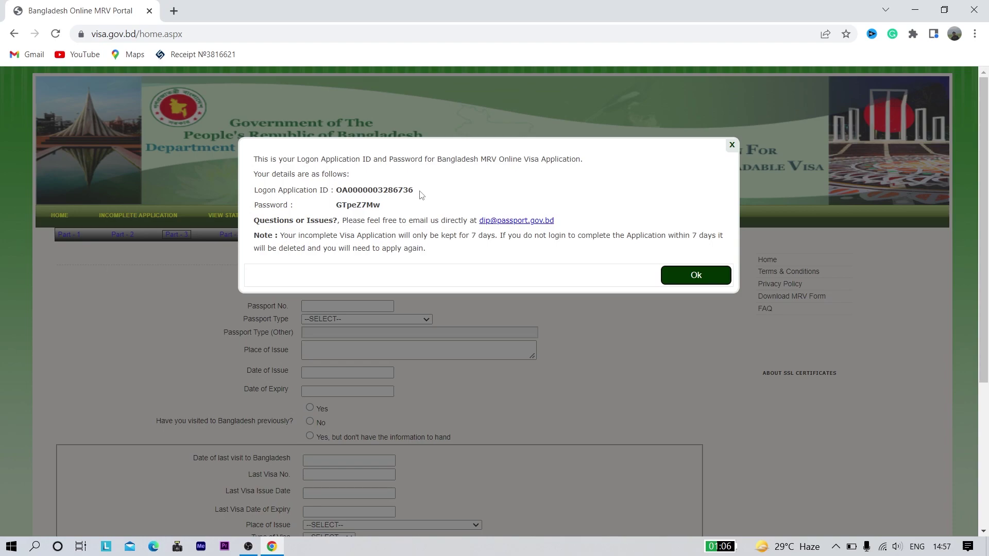
left_click_drag(382, 206, 334, 191)
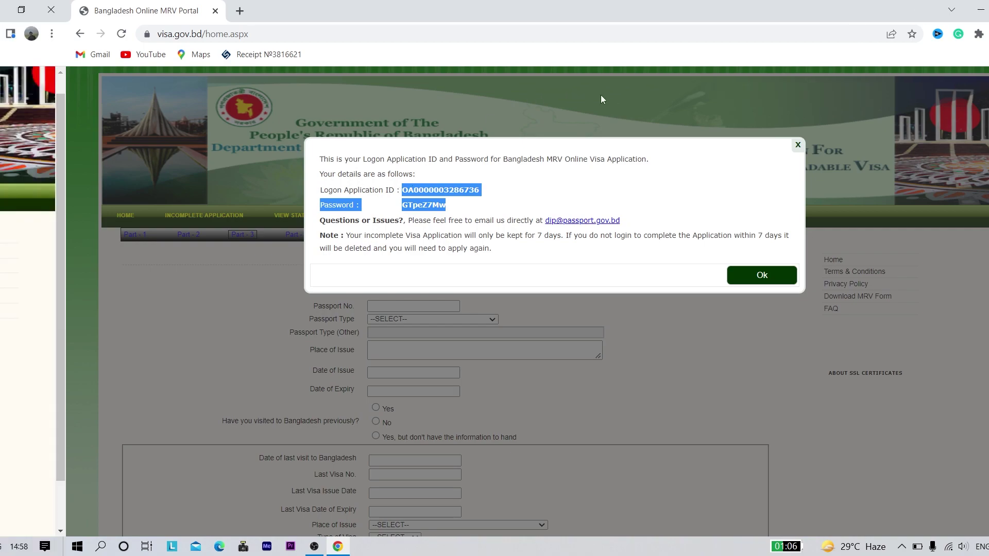
left_click(696, 275)
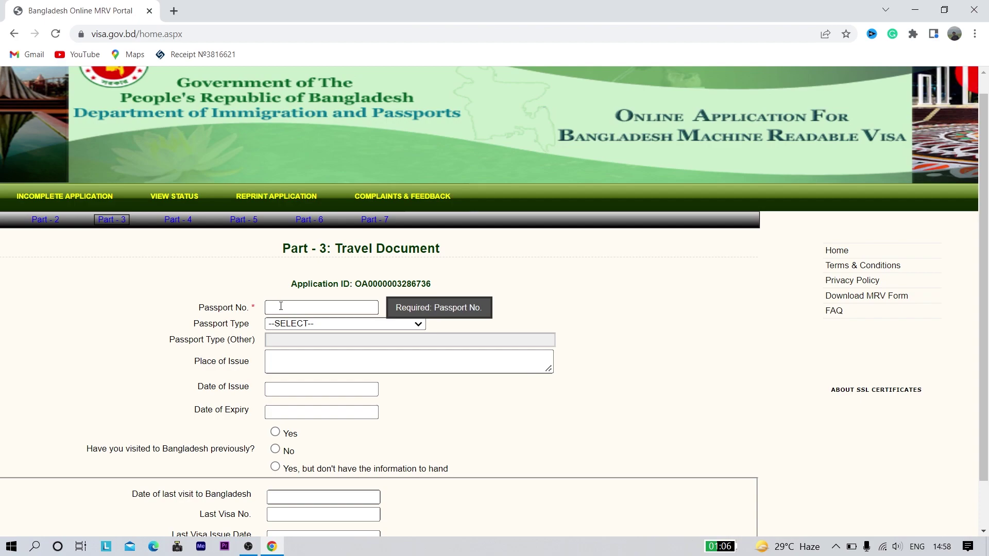
Set the passport type to ORDINARY in the Travel Document part.
scroll(328, 326, "down", 1)
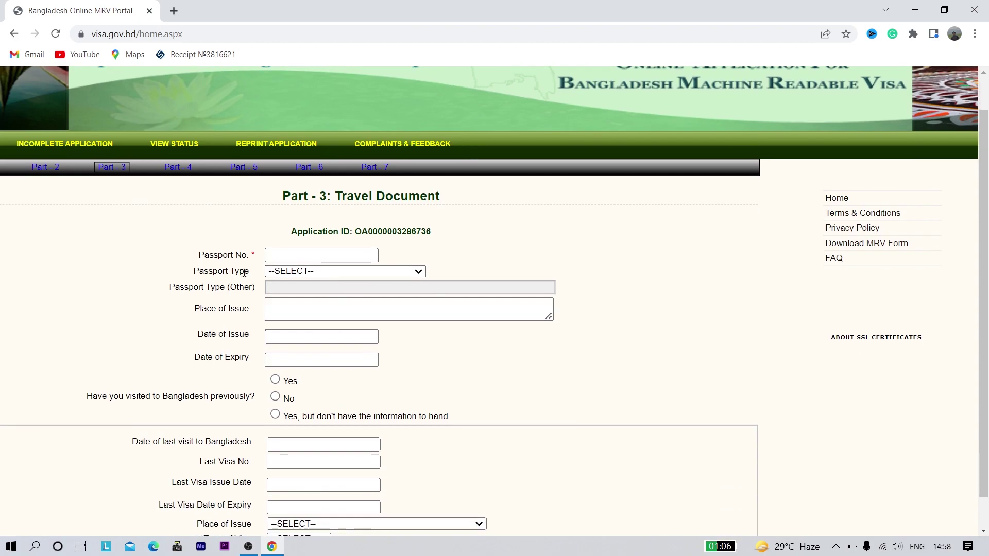
left_click_drag(197, 269, 258, 289)
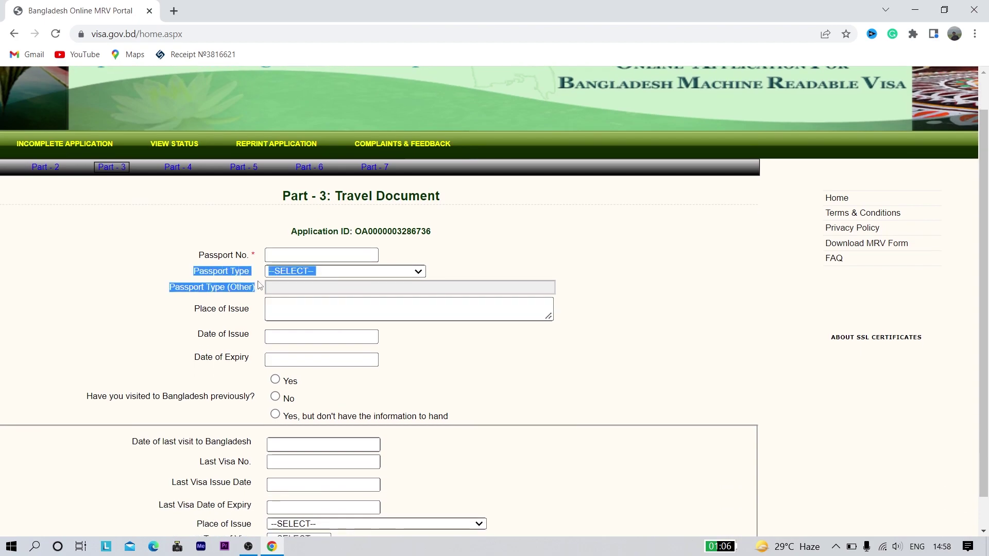
left_click(309, 272)
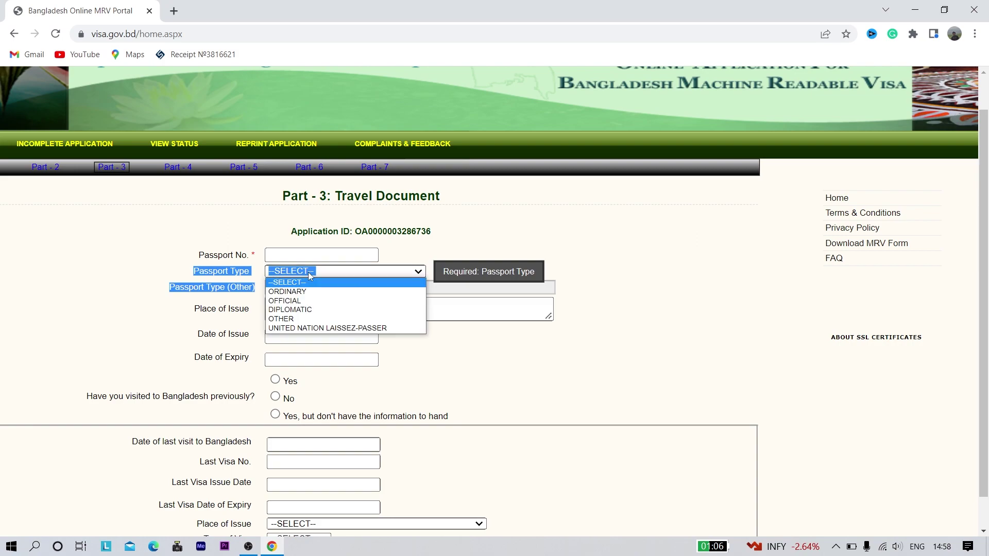
left_click(303, 291)
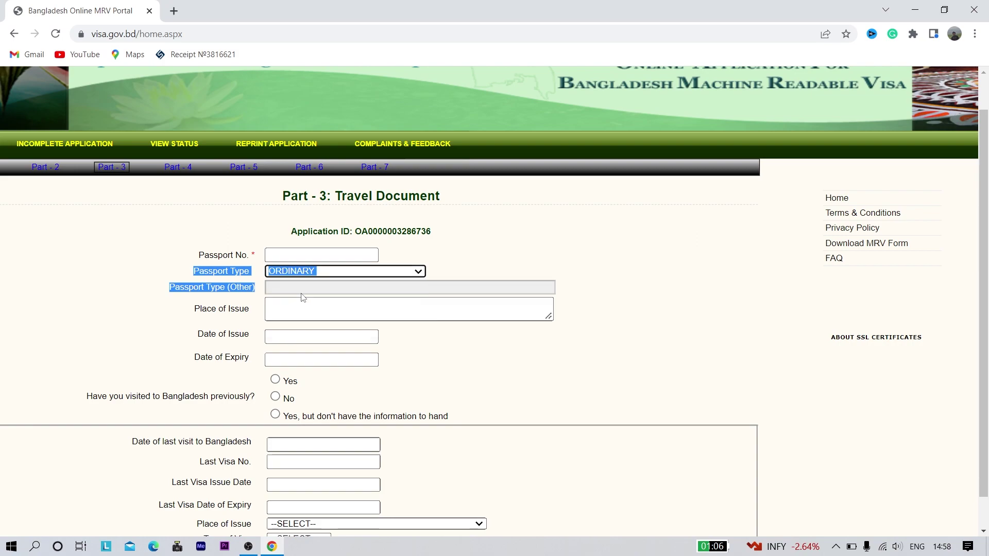
Examine the passport's place of issue, date of issue and date of expiry fields in the Travel Document part.
left_click(177, 324)
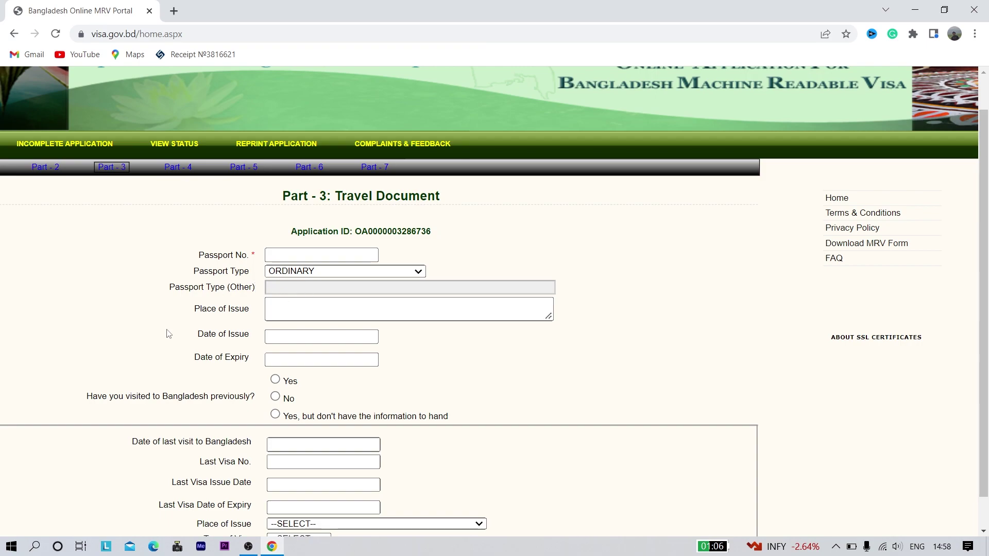
triple_click(202, 313)
left_click(323, 306)
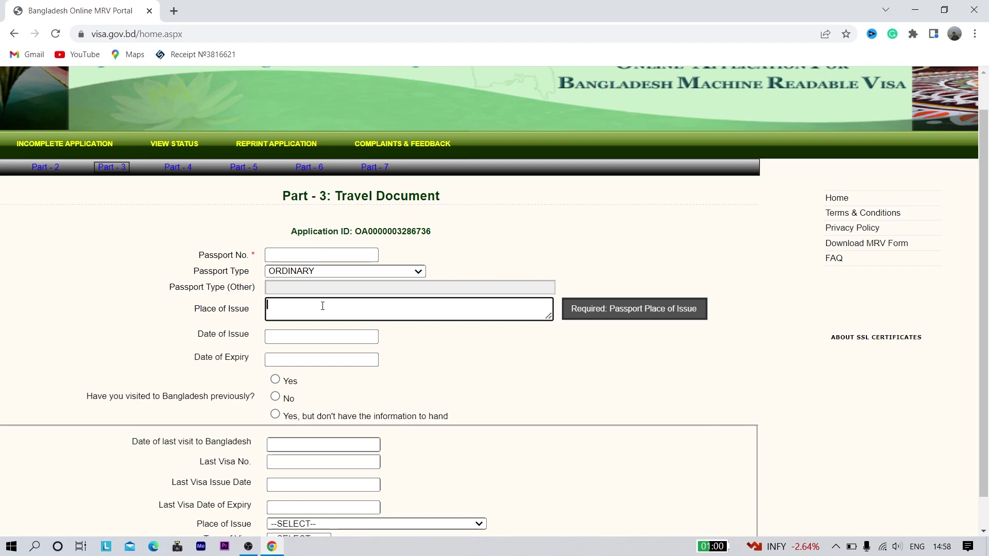
left_click_drag(192, 311, 252, 314)
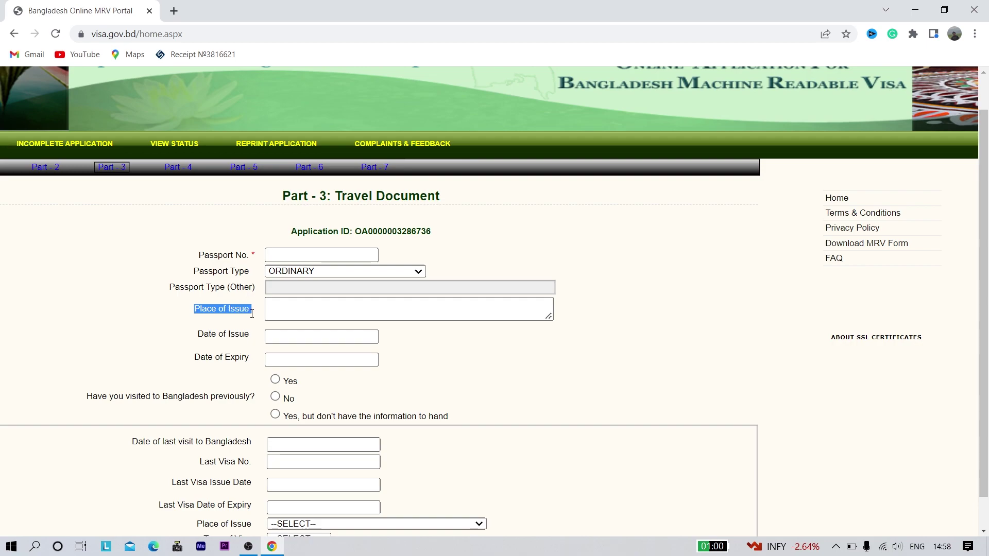
left_click(289, 303)
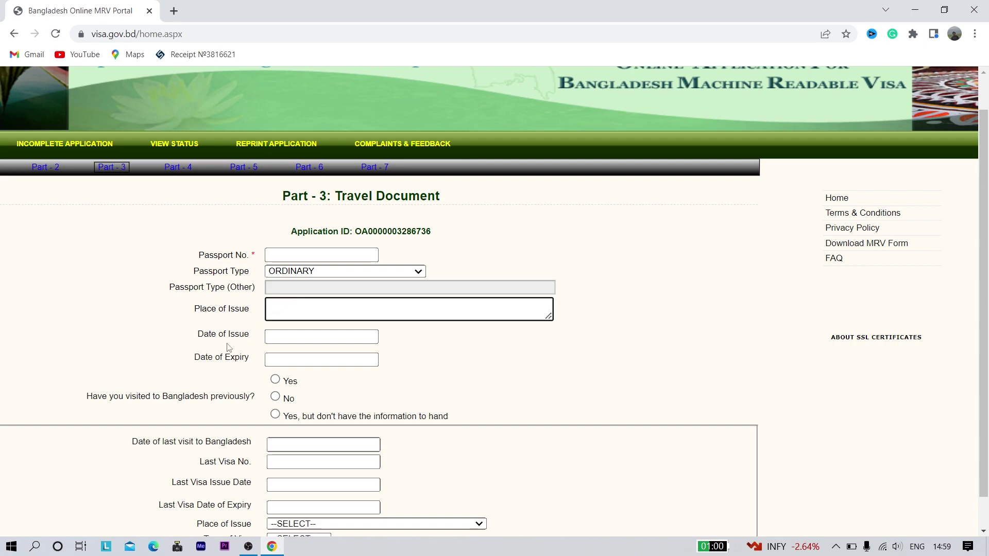
left_click(278, 339)
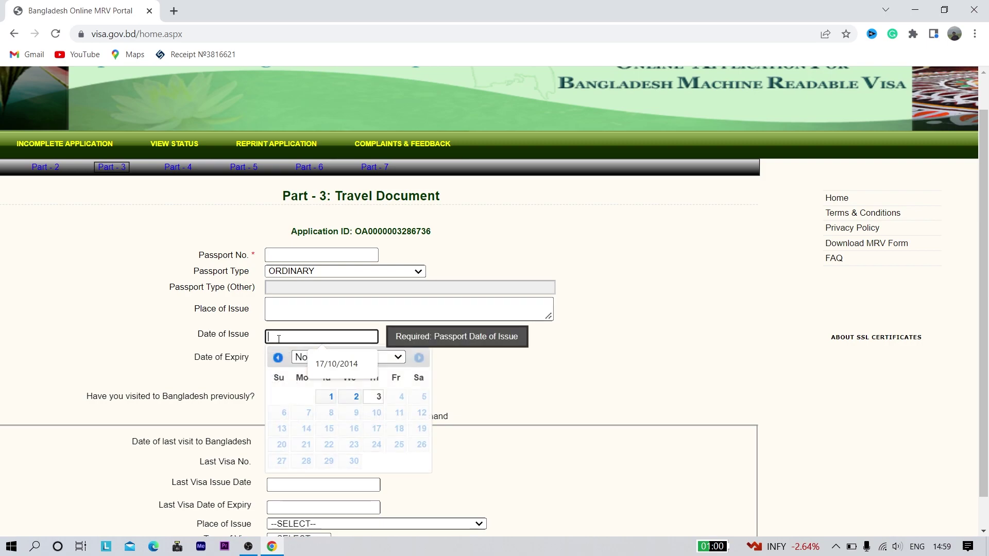
left_click(735, 273)
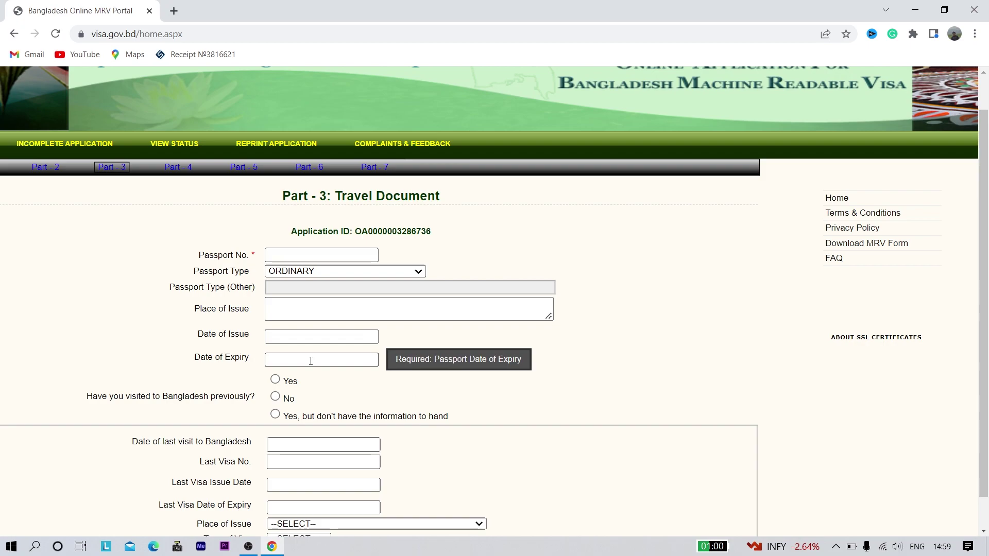
left_click_drag(298, 230, 320, 367)
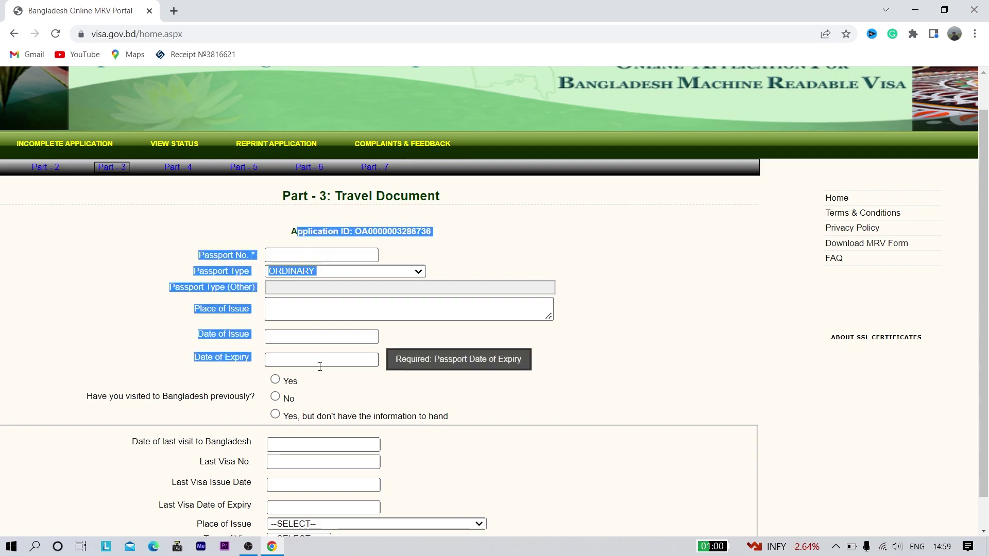
left_click(521, 349)
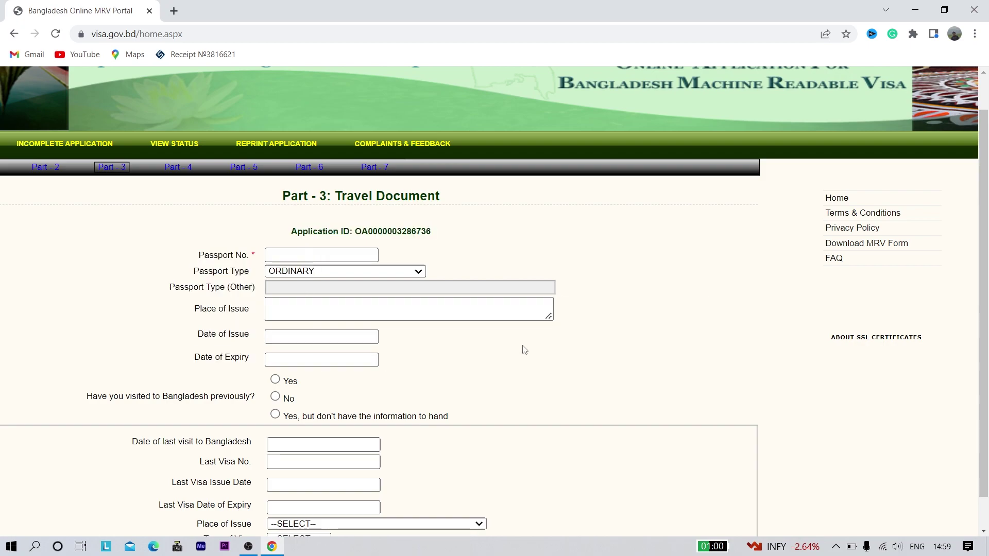
Answer No to the question about having visited Bangladesh previously.
left_click_drag(73, 405, 258, 410)
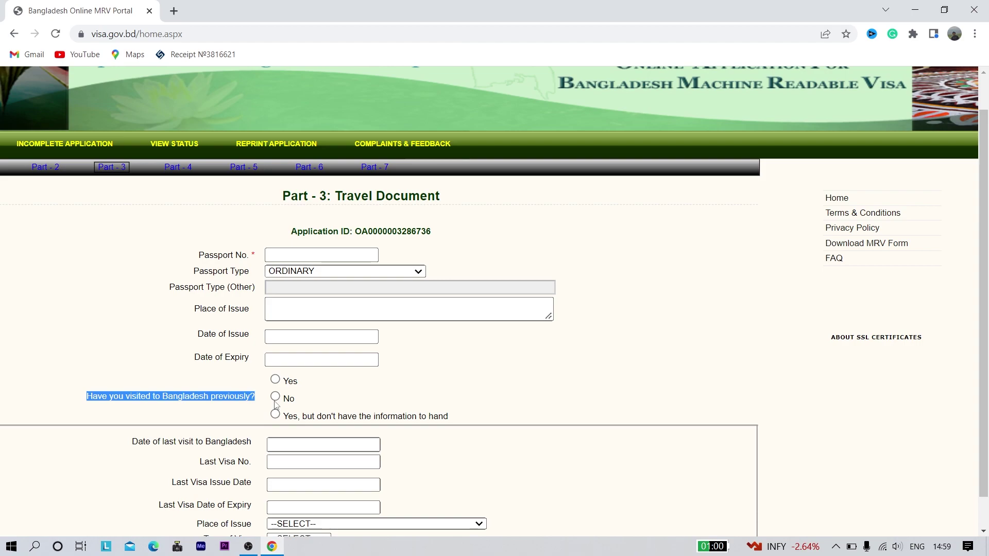
left_click(398, 383)
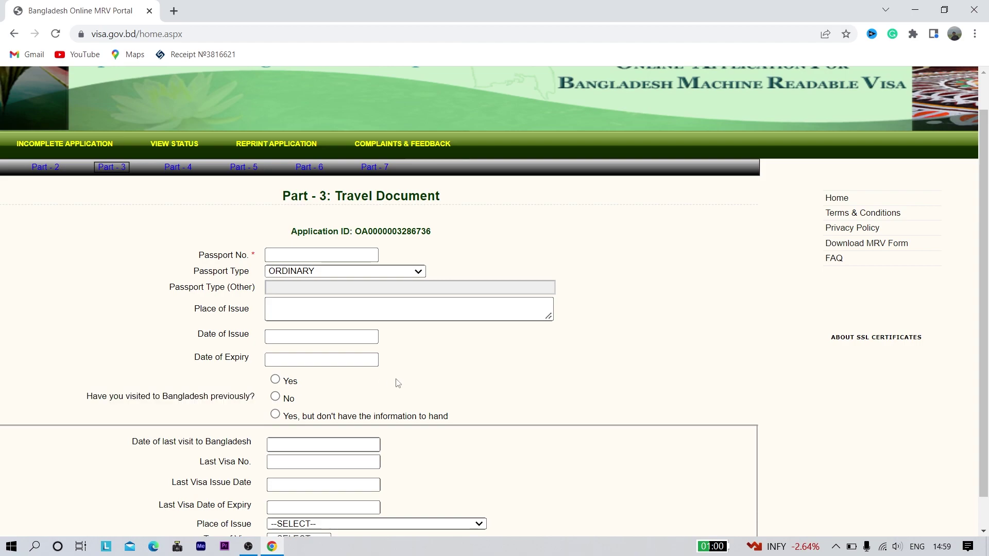
left_click(275, 398)
left_click(276, 380)
left_click(276, 398)
Review the last visit and last visa fields, then save Part 3 and continue to Part 4.
scroll(490, 401, "down", 3)
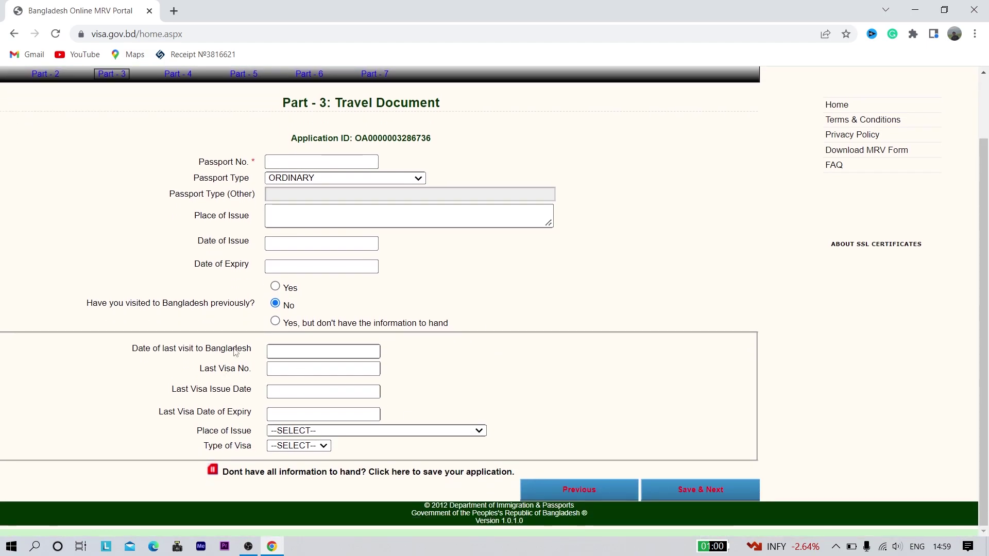
left_click_drag(132, 350, 257, 355)
left_click_drag(195, 375, 254, 373)
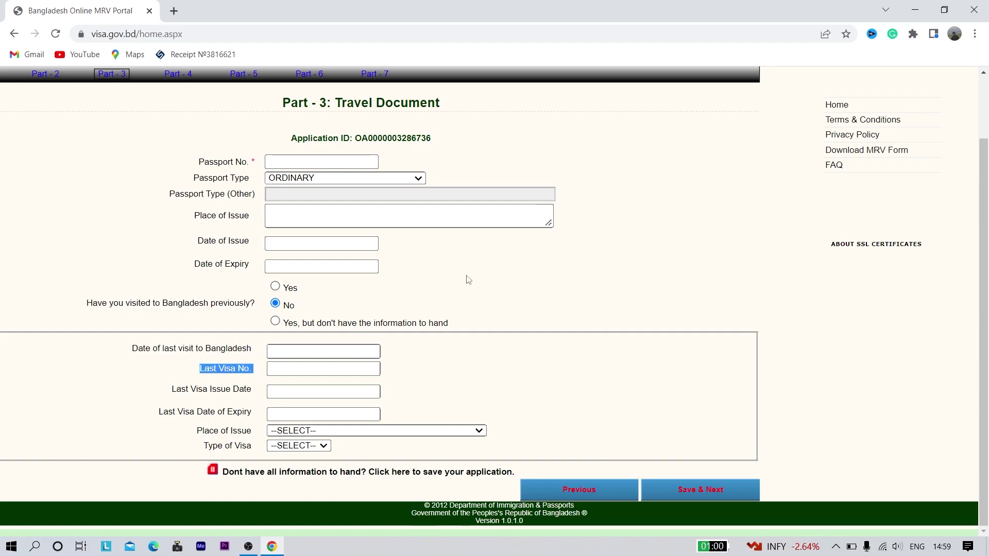
left_click(453, 284)
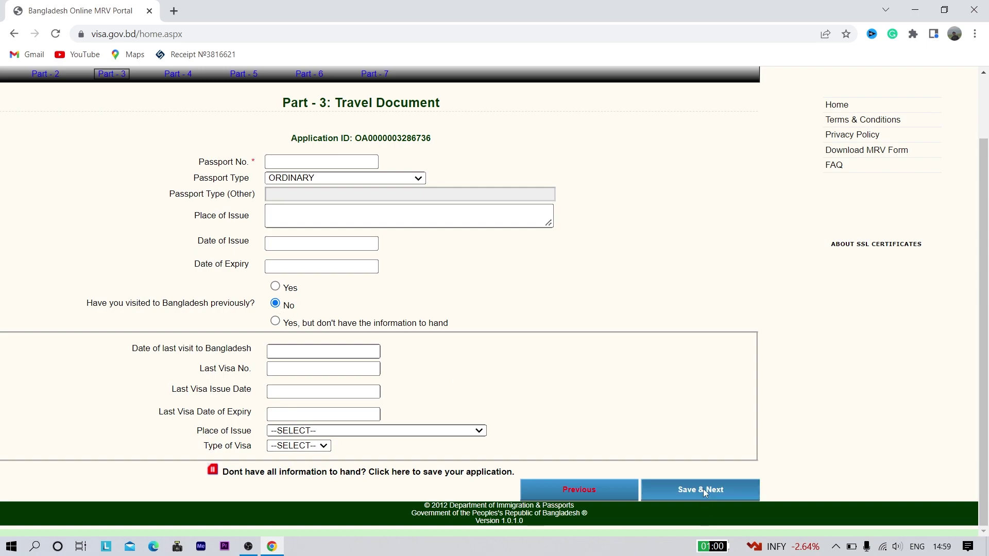
scroll(703, 490, "up", 3, "ctrl")
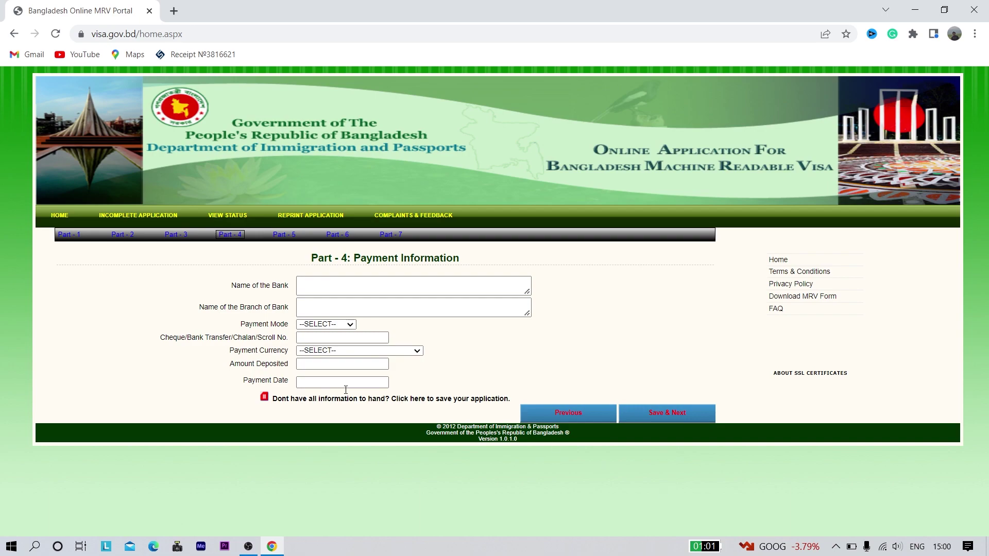
Leave the Payment Information fields blank, save Part 4 and continue to Part 5.
left_click_drag(356, 256, 464, 267)
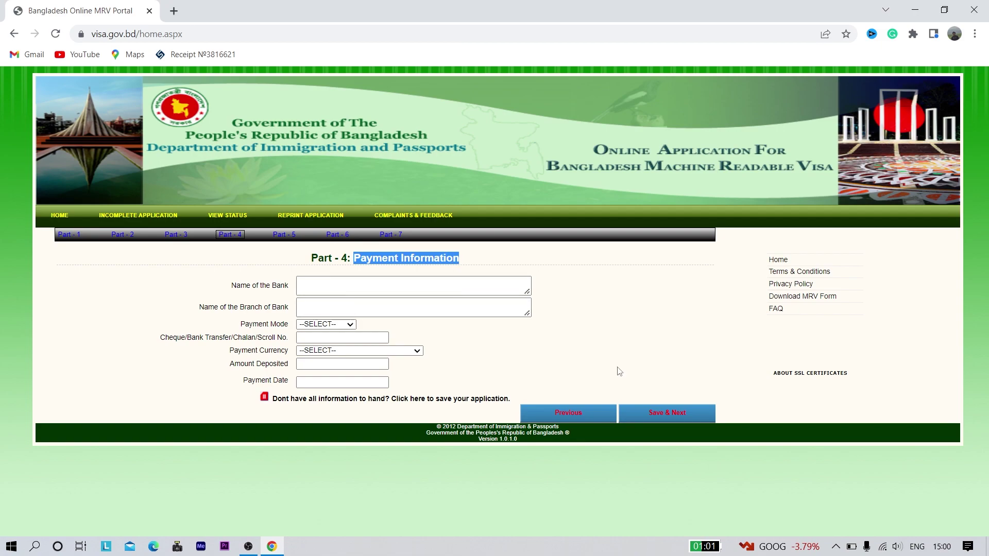
scroll(616, 369, "up", 3)
left_click(689, 431)
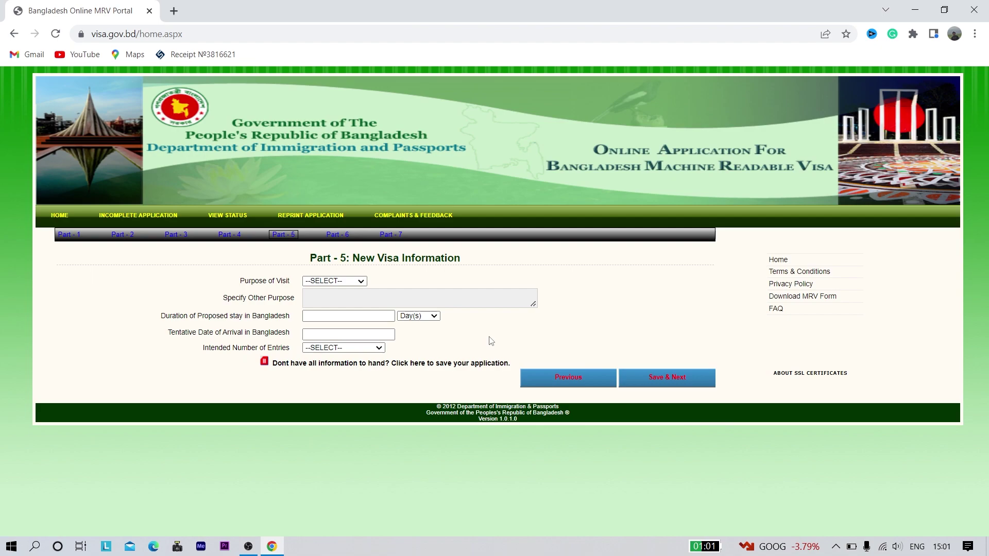
Set the purpose of visit to TOURISM in the New Visa Information part, leaving the other purpose field blank.
scroll(490, 341, "up", 2)
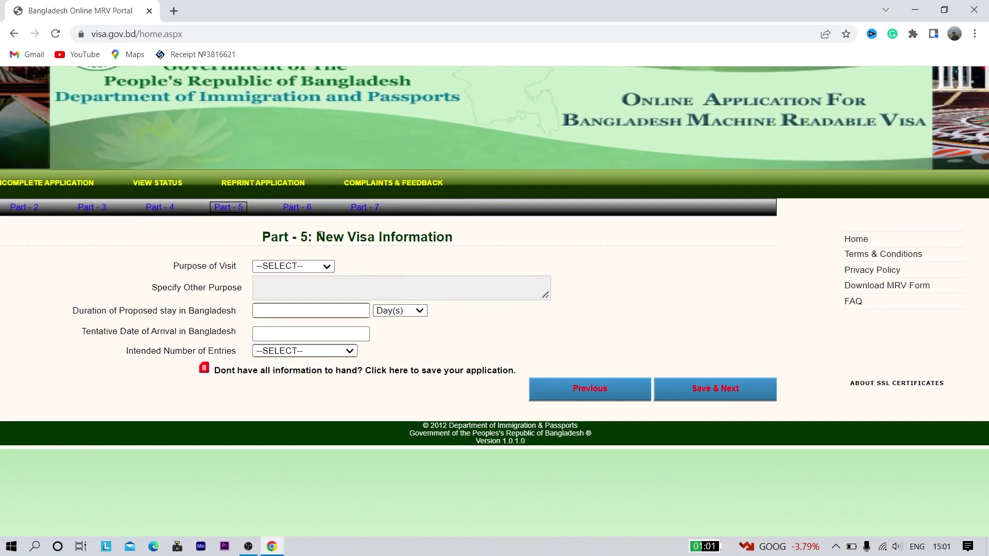
left_click_drag(320, 235, 471, 237)
left_click(171, 270)
left_click_drag(172, 270, 237, 269)
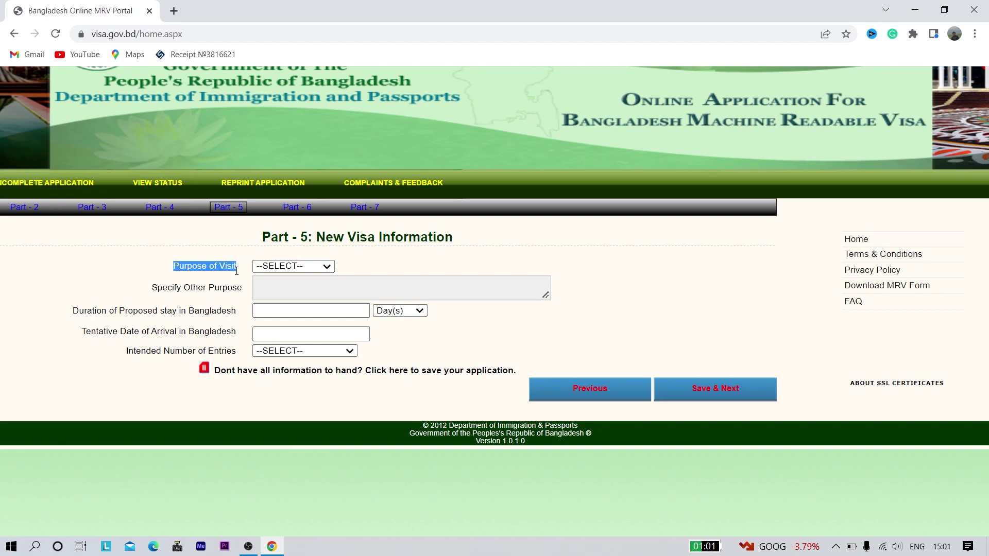
left_click(282, 267)
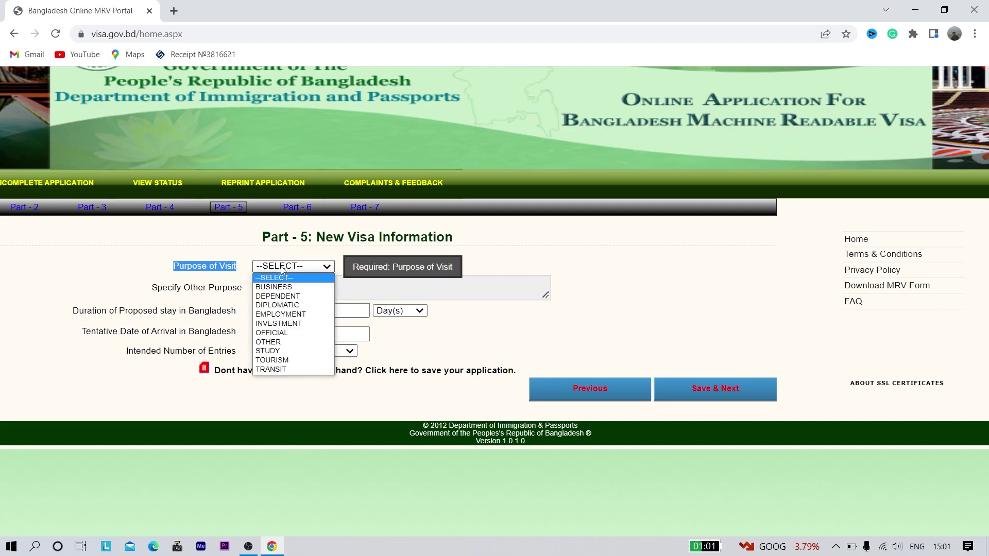
left_click(298, 361)
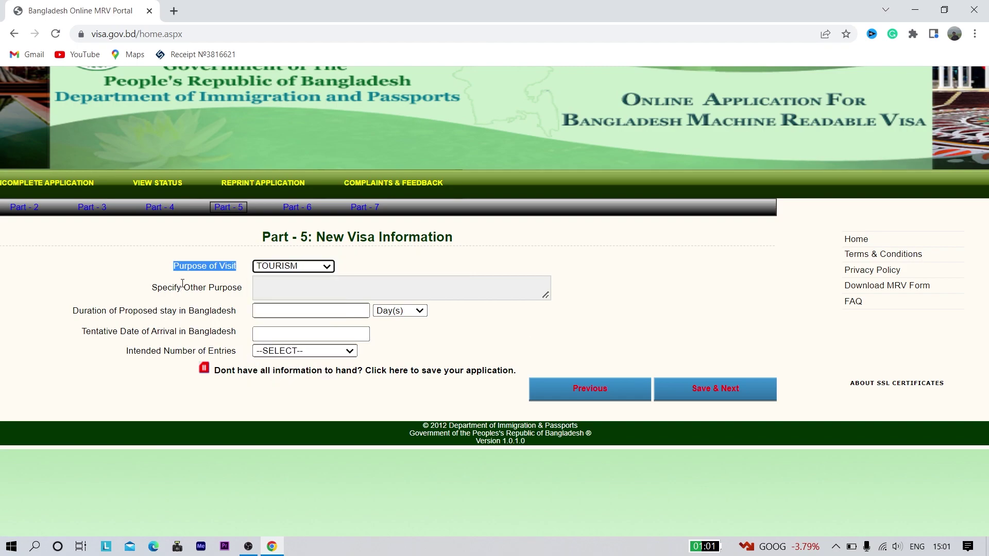
left_click(305, 290)
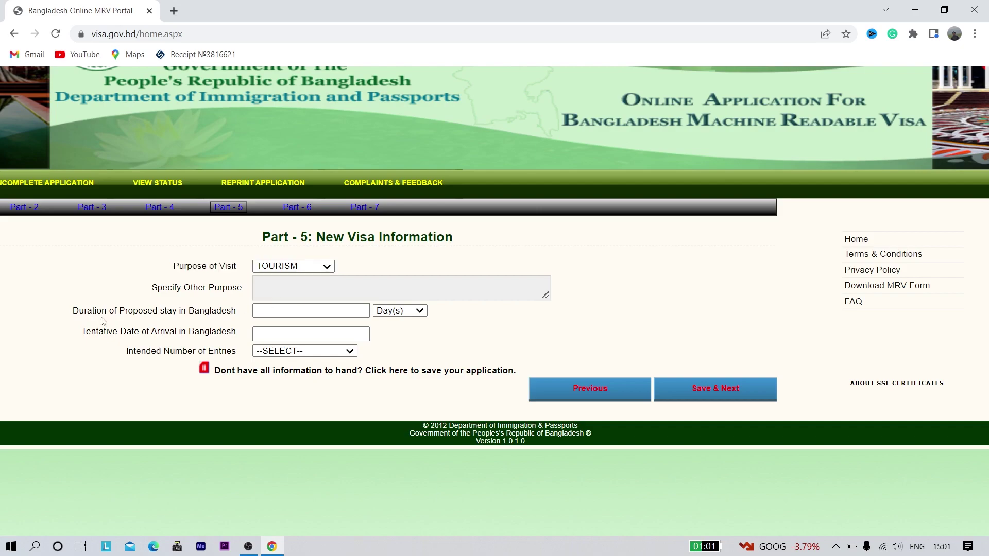
left_click_drag(149, 287, 243, 288)
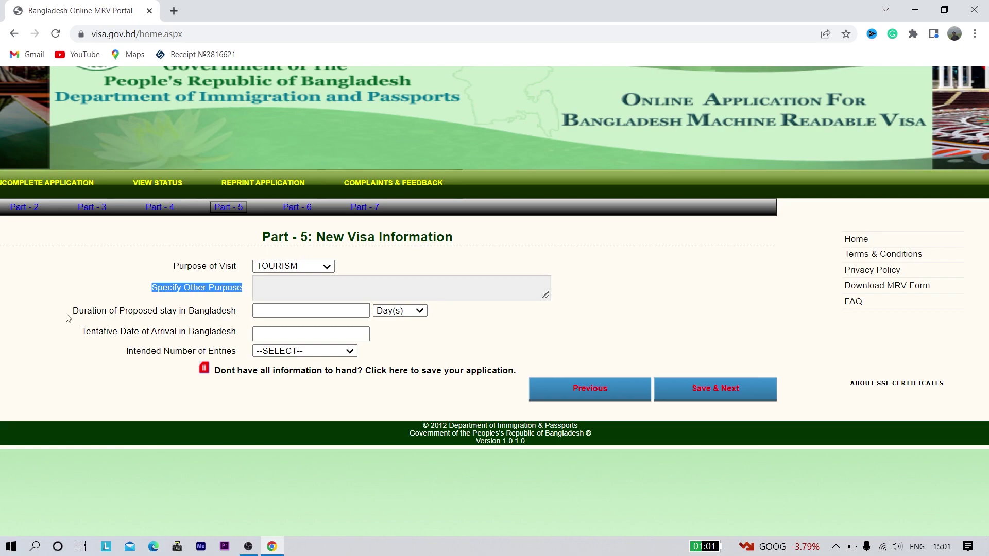
Set the duration of the proposed stay in Bangladesh to 1 Month(s).
left_click_drag(70, 312, 223, 314)
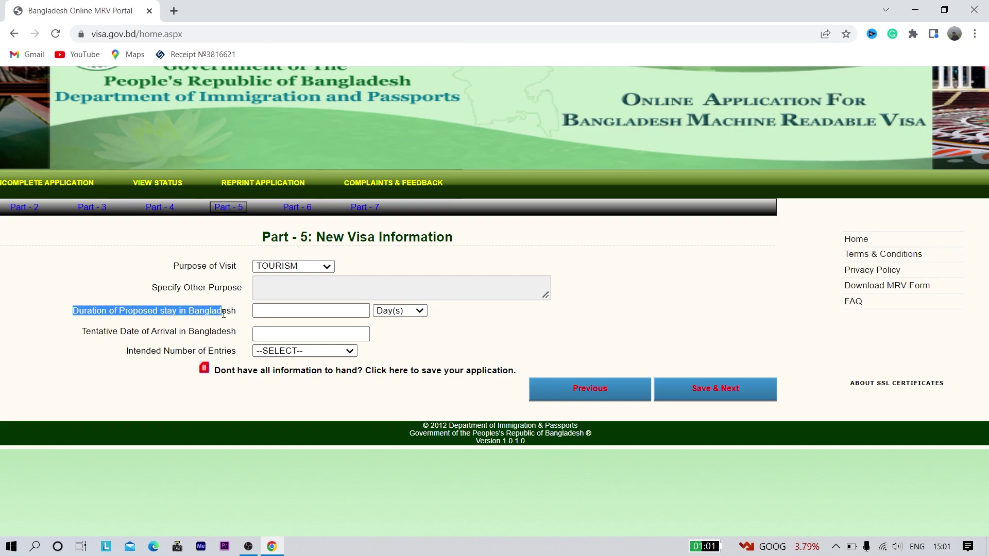
left_click(280, 310)
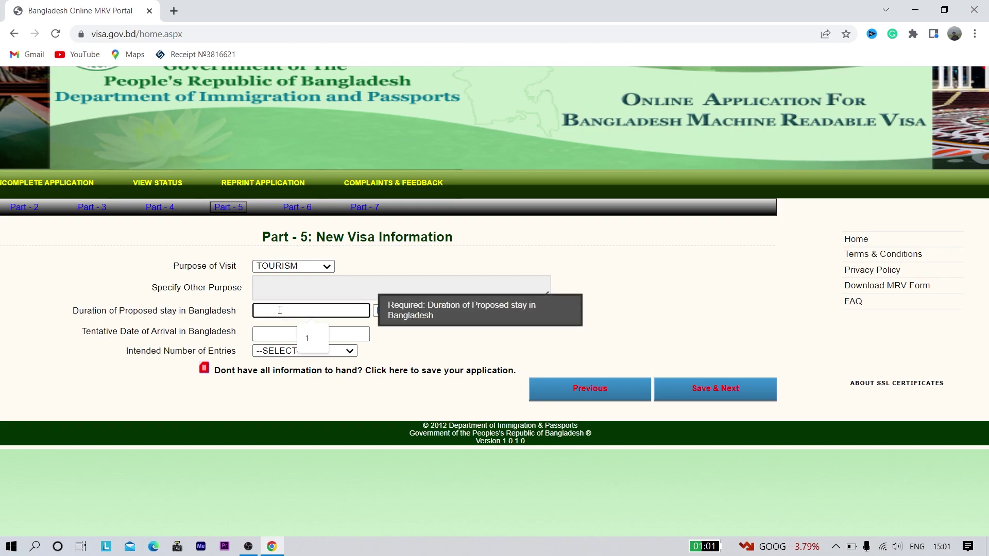
key("Down")
key("Return")
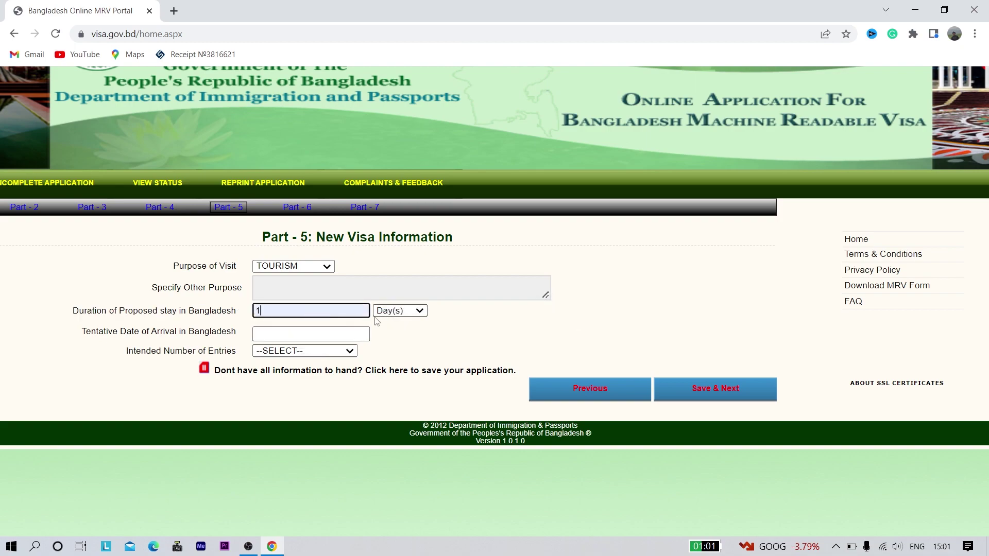
left_click(392, 311)
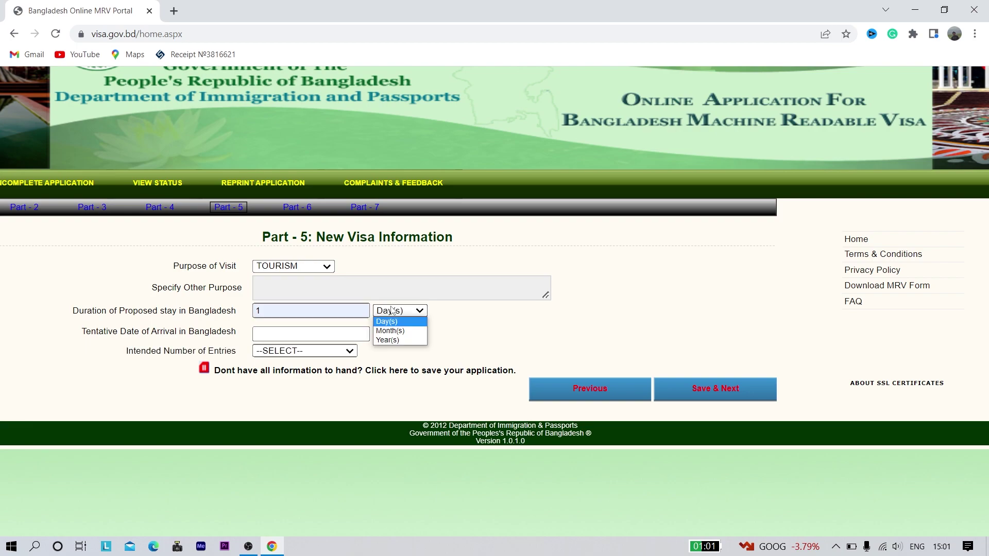
left_click(394, 332)
left_click(392, 313)
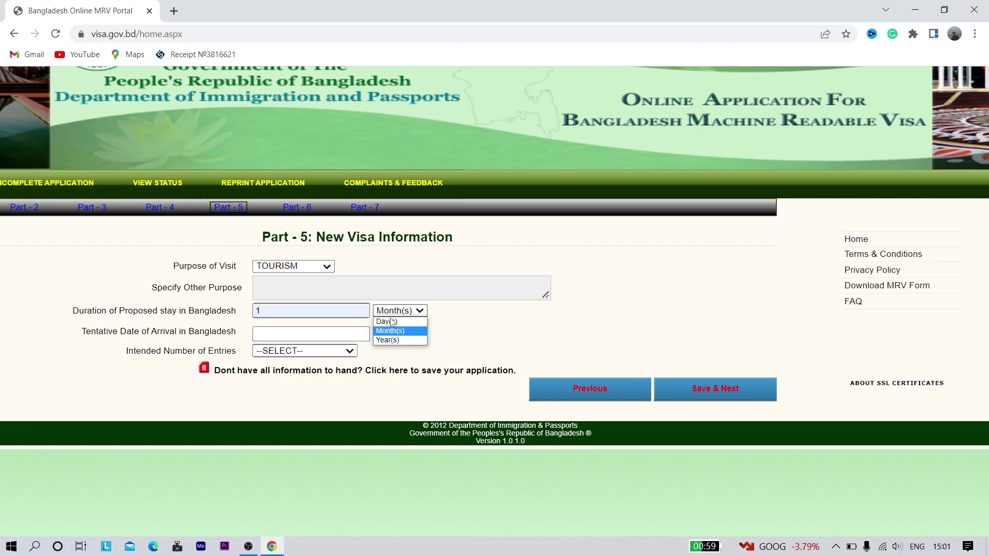
left_click(395, 332)
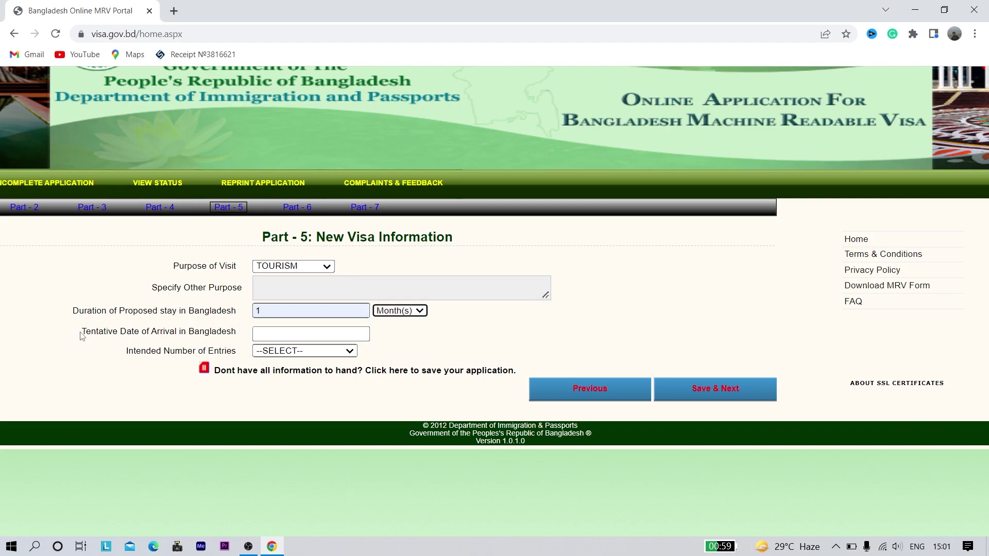
Check today's date in the system calendar and set the tentative date of arrival in Bangladesh to 10/11/2022.
left_click_drag(82, 331, 242, 336)
left_click(428, 326)
left_click(287, 336)
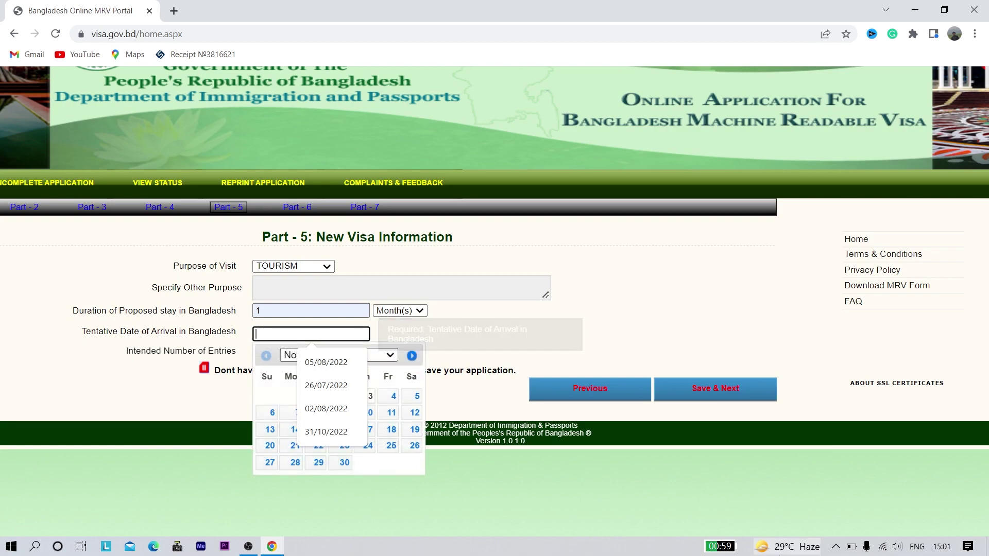
left_click(950, 552)
left_click(950, 551)
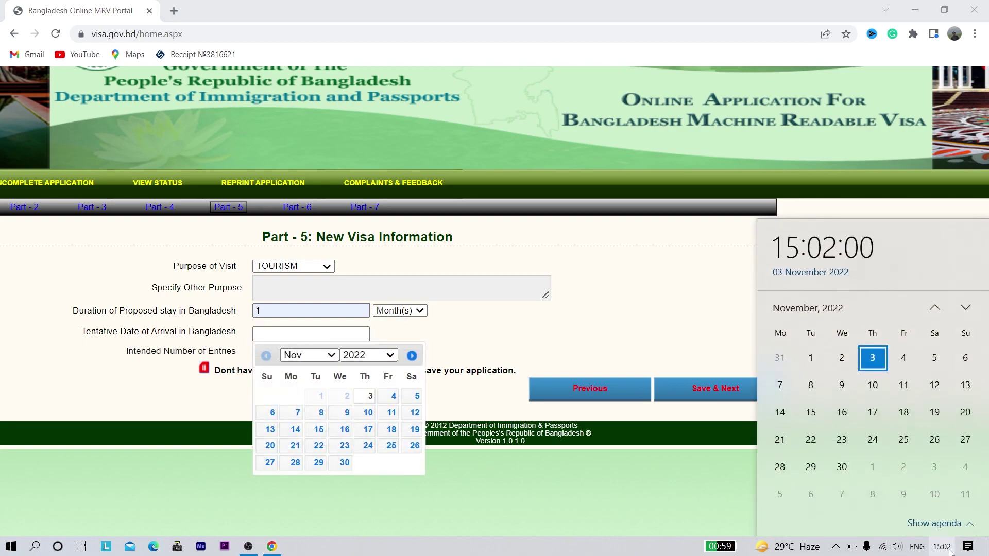
left_click(949, 552)
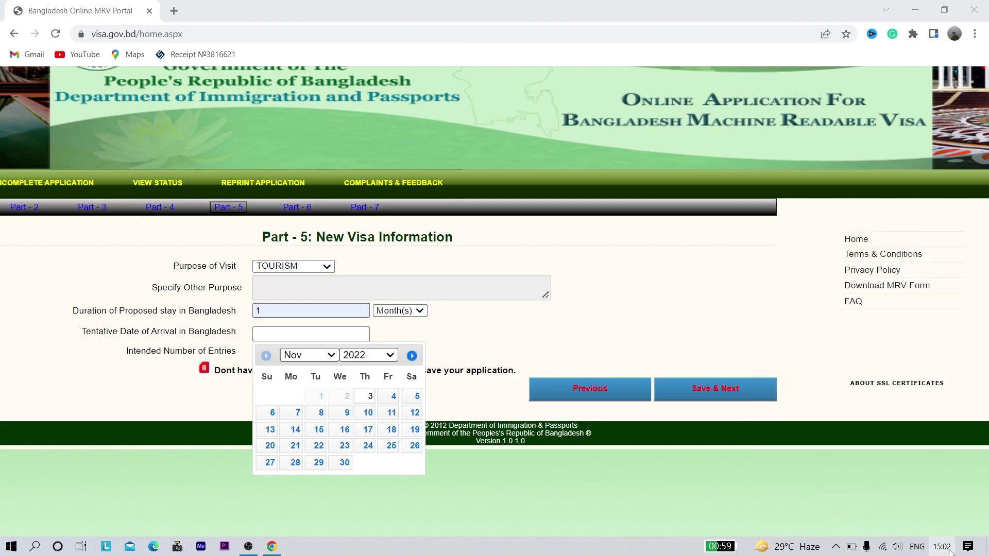
left_click(272, 334)
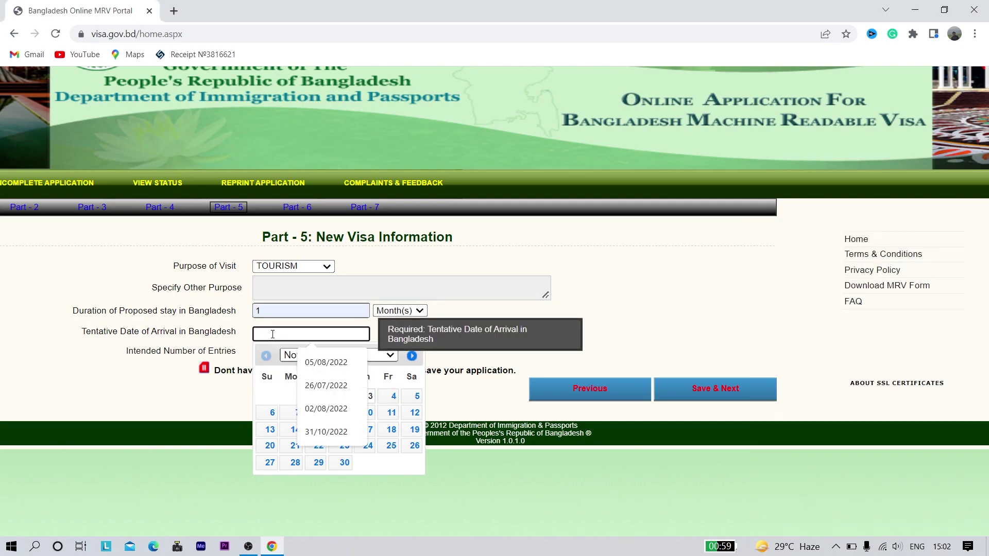
key("Return")
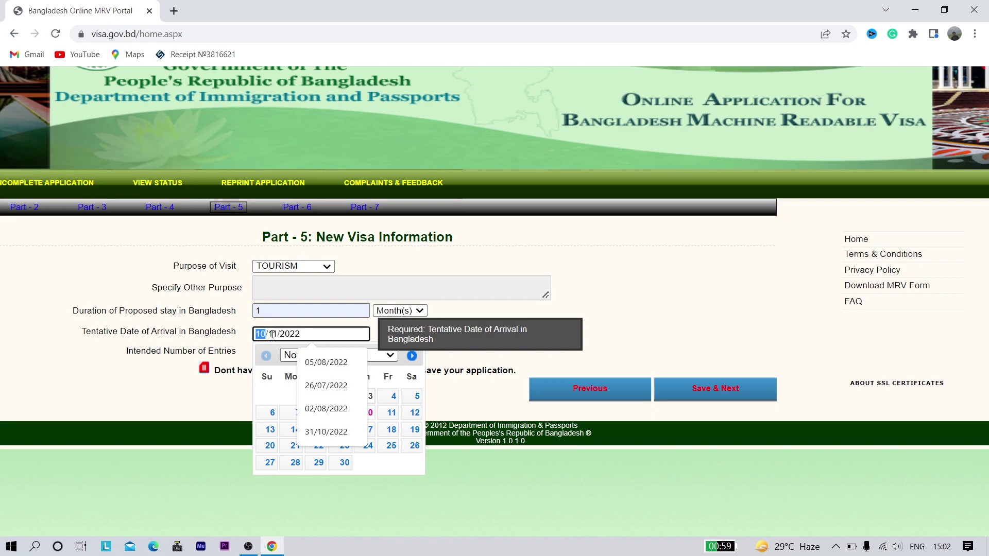
left_click(492, 341)
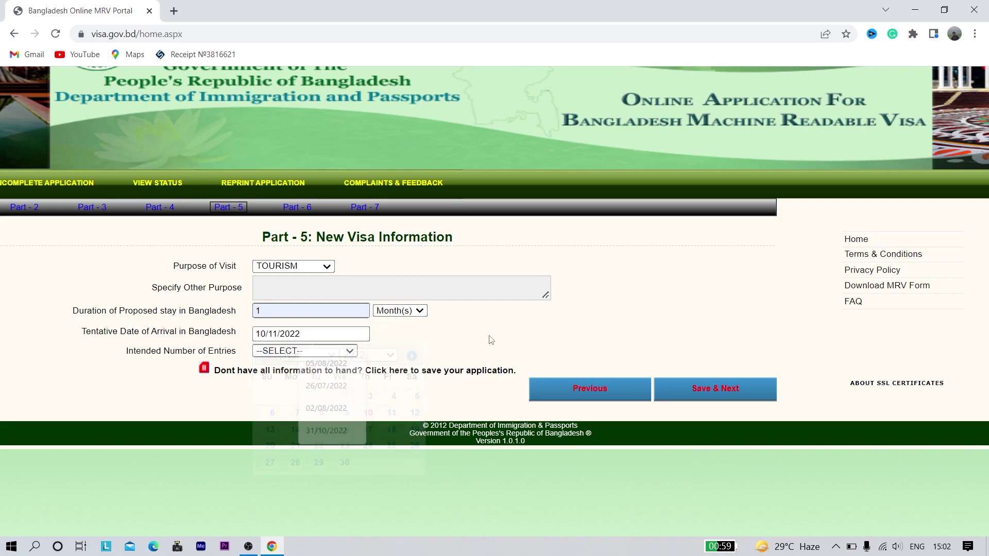
Open the choices for the intended number of entries.
left_click_drag(126, 351, 249, 355)
left_click(271, 355)
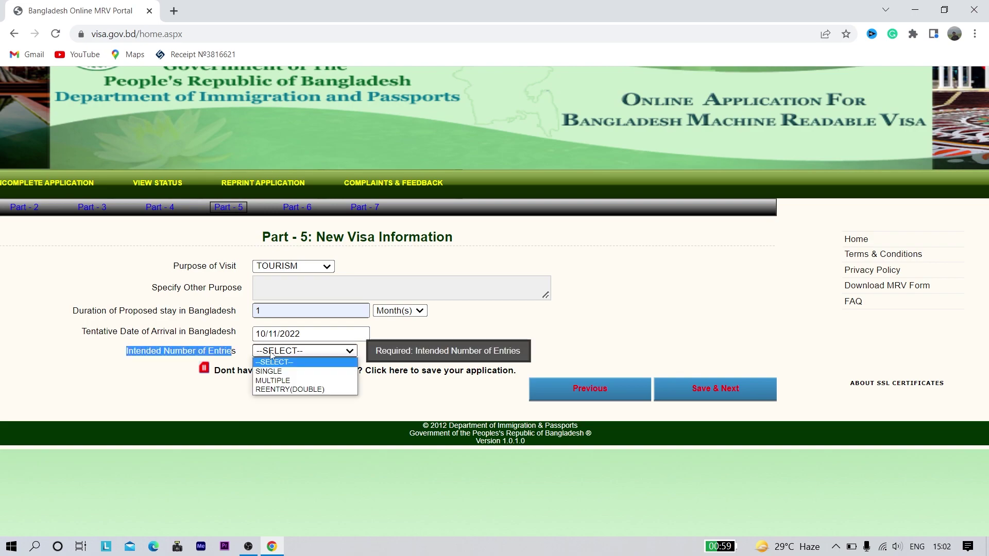